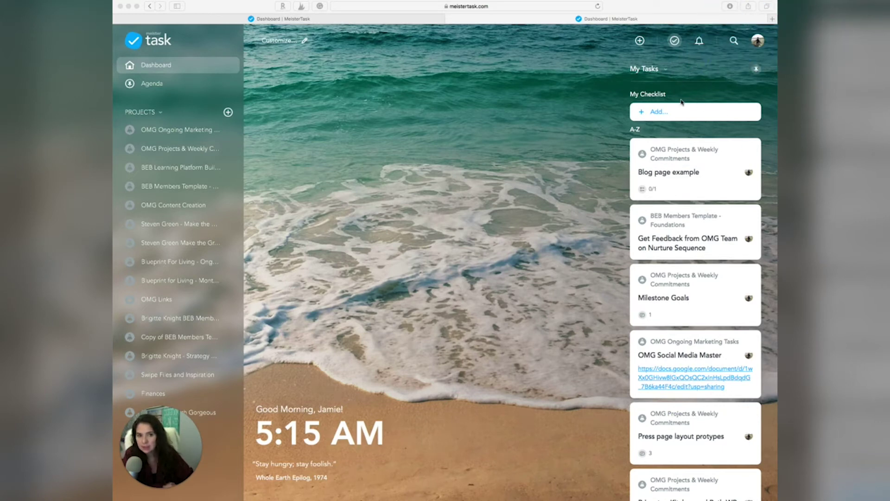
scroll(694, 372, down, 5)
scroll(694, 373, up, 5)
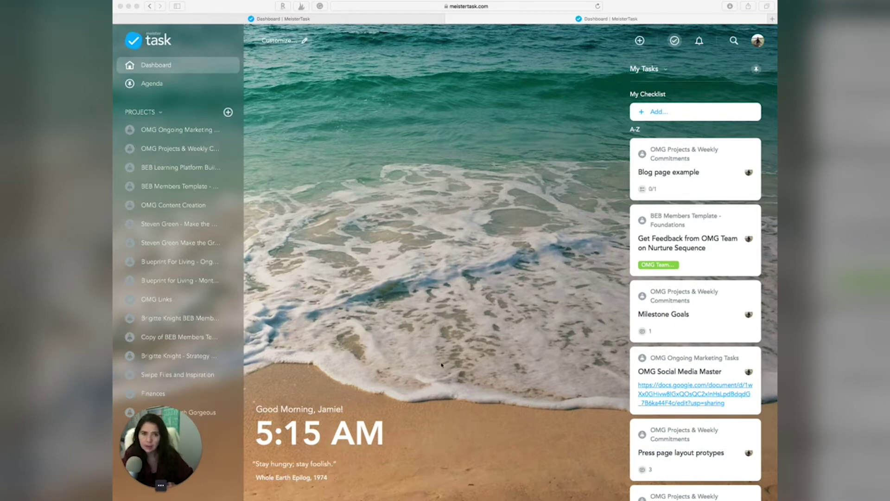
click(290, 19)
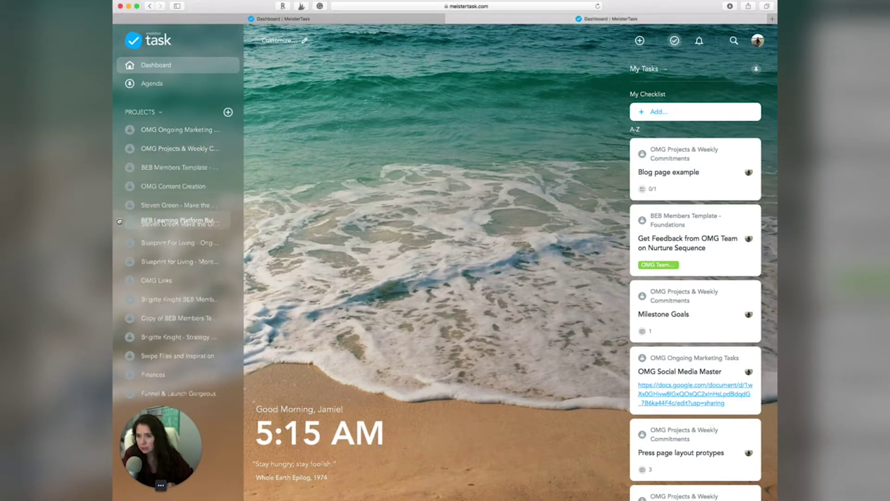
- Try moving the BEB Learning Platform project to another place in the project list, returning it to its original spot
drag(120, 167, 122, 153)
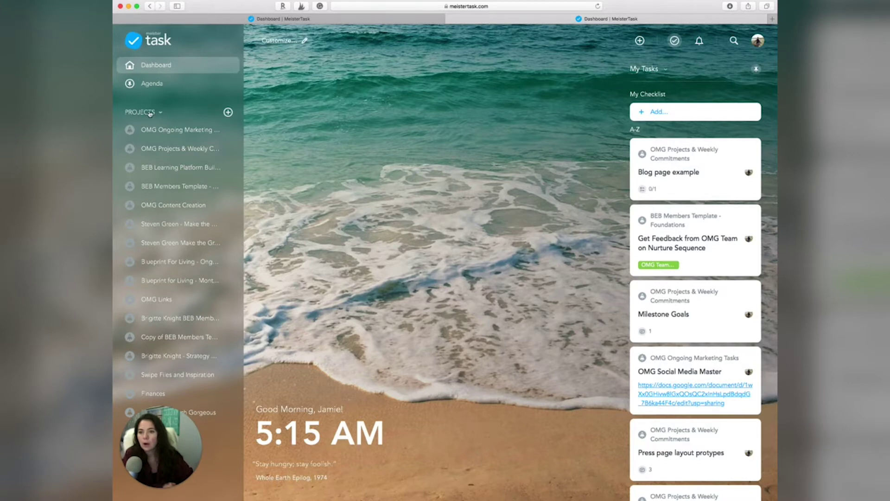
- Create a new project named "Test Project" without inviting any members
click(229, 113)
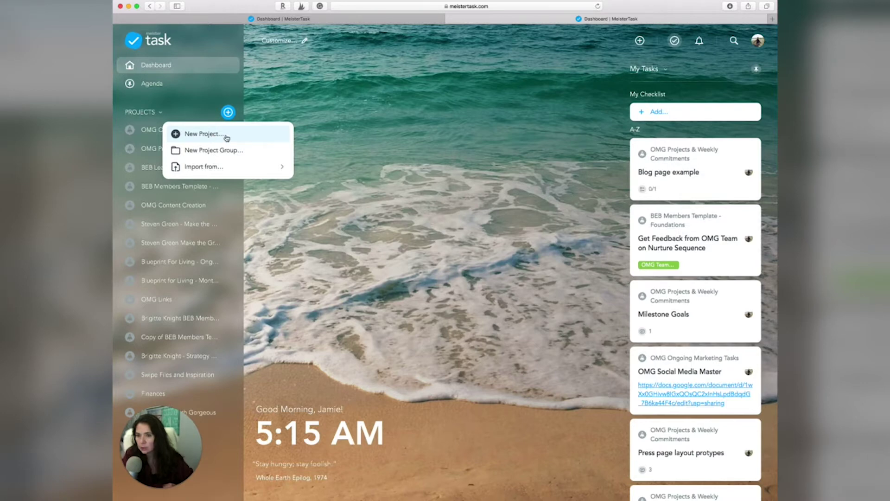
click(224, 137)
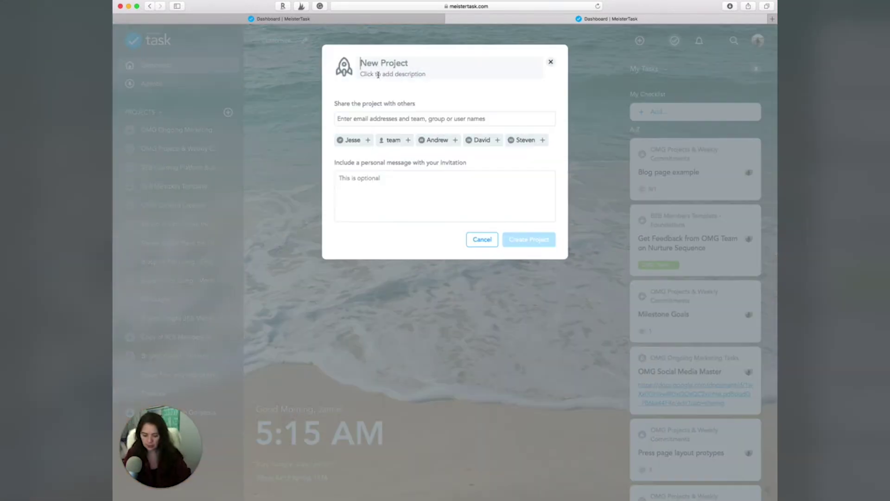
text(Test Project)
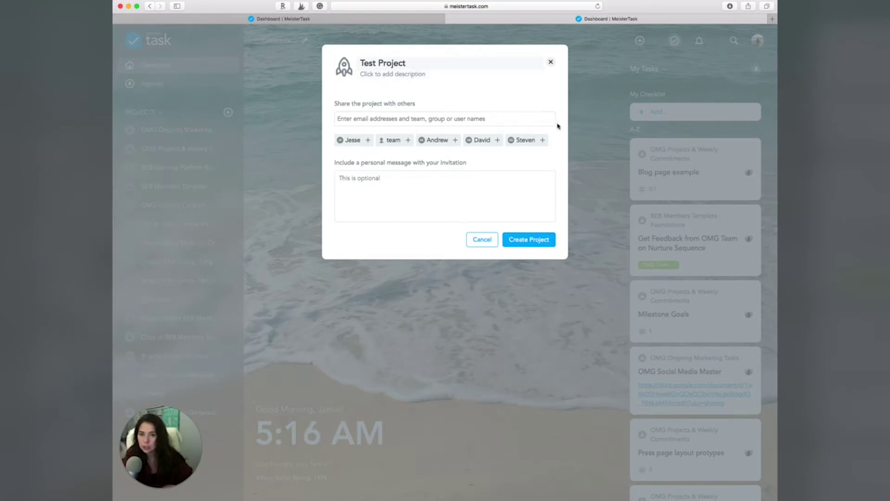
click(539, 244)
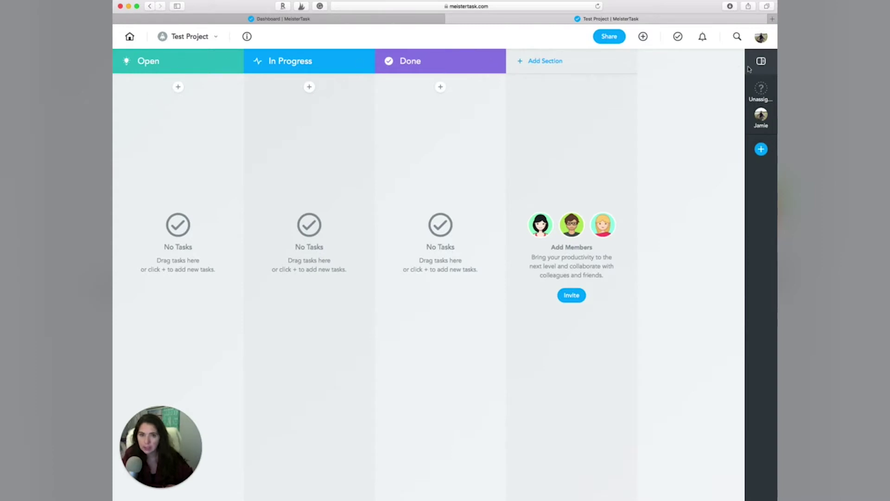
- View the list of projects available for switching from Test Project and close it
click(216, 37)
click(215, 37)
click(215, 37)
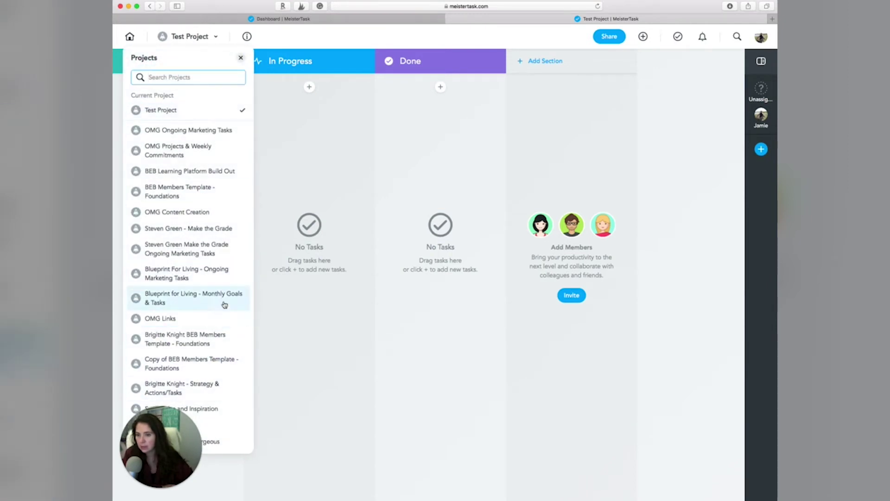
click(346, 147)
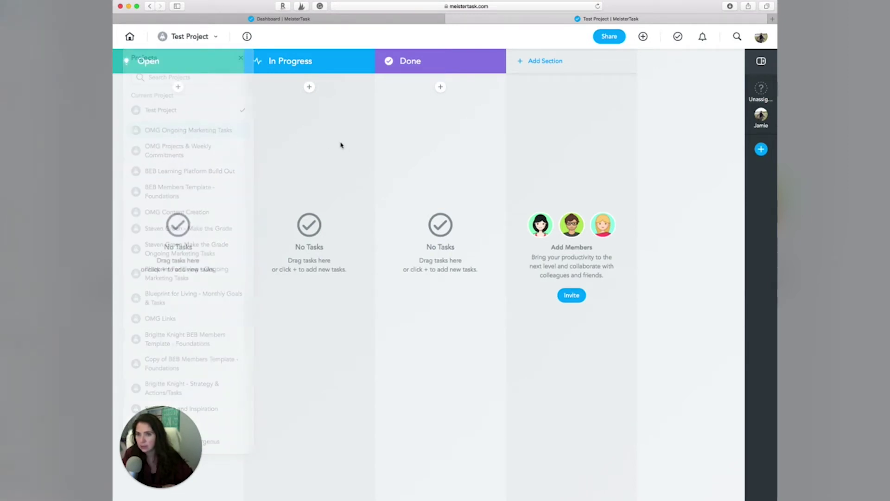
- Open the properties of Test Project and enable its link to share
click(247, 37)
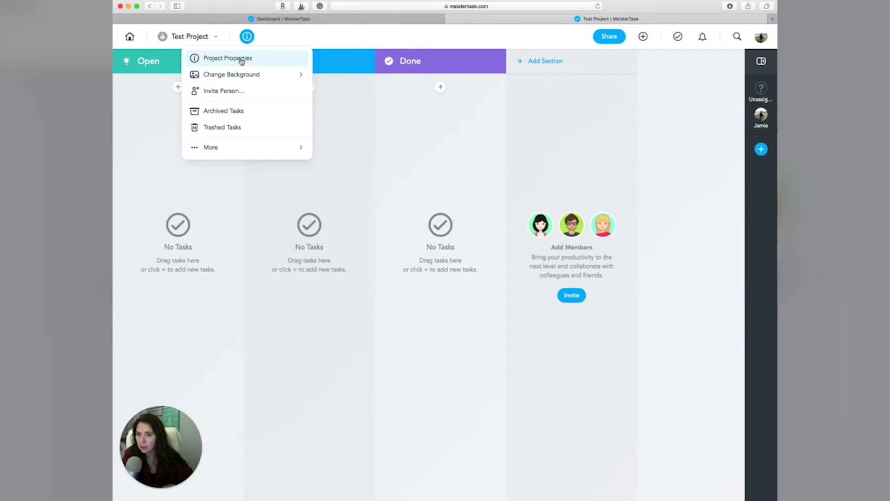
click(242, 59)
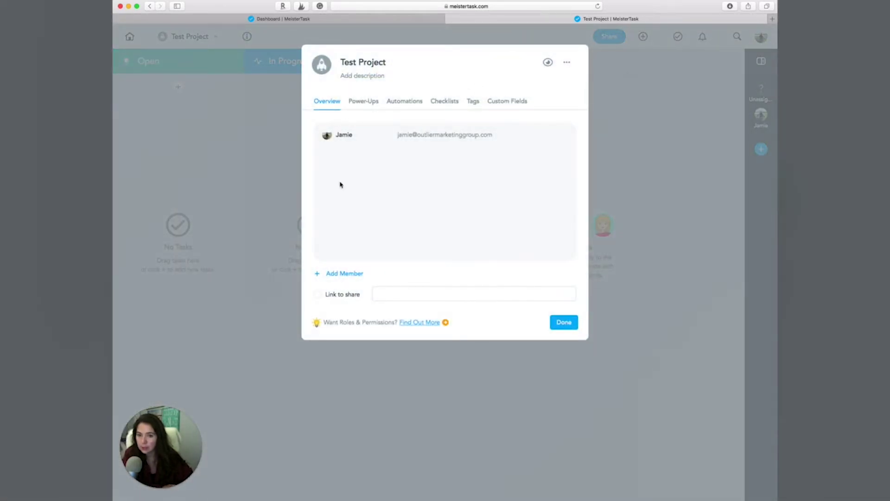
click(318, 295)
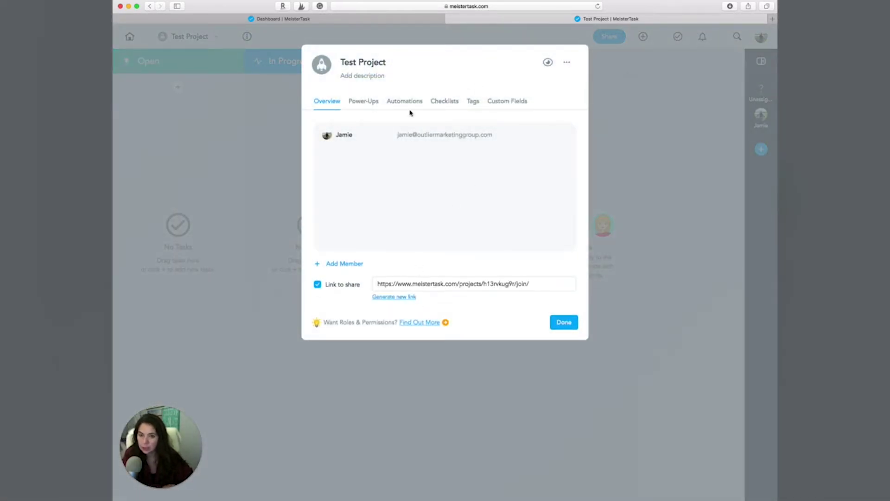
- Review the project's Power-Ups and the available automations, including the Recurring Task setup, and close the automation dialog
click(365, 101)
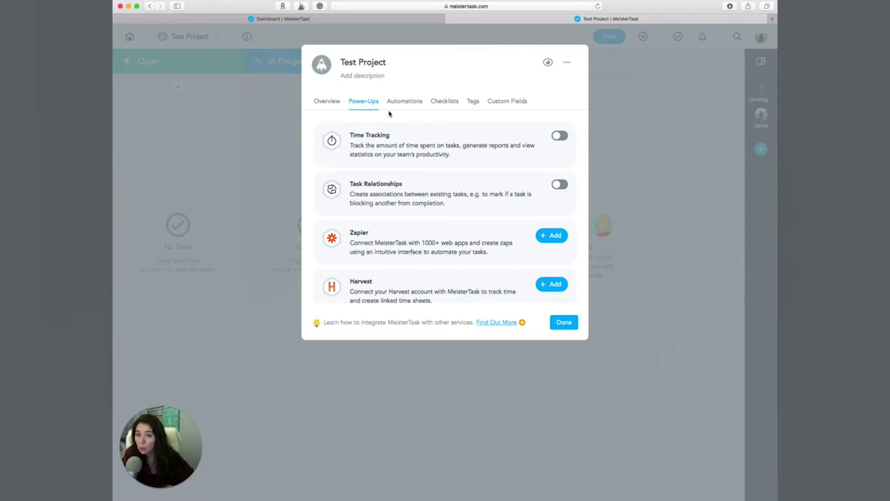
click(408, 102)
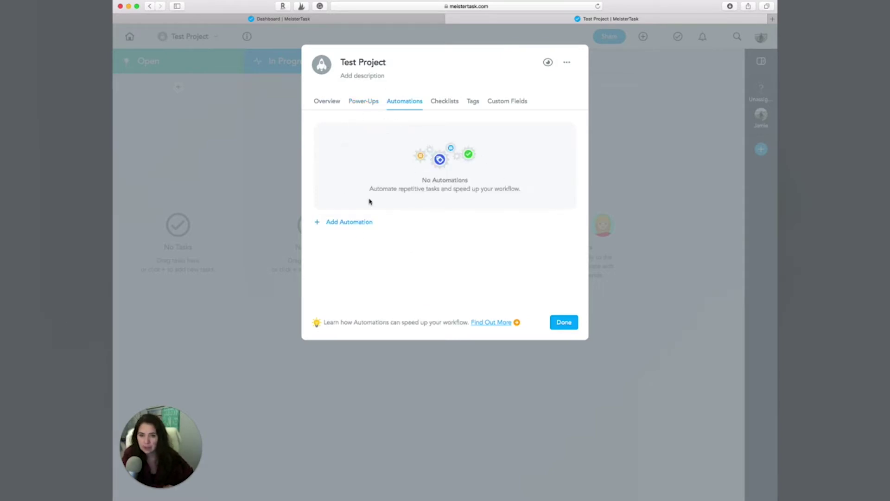
click(356, 222)
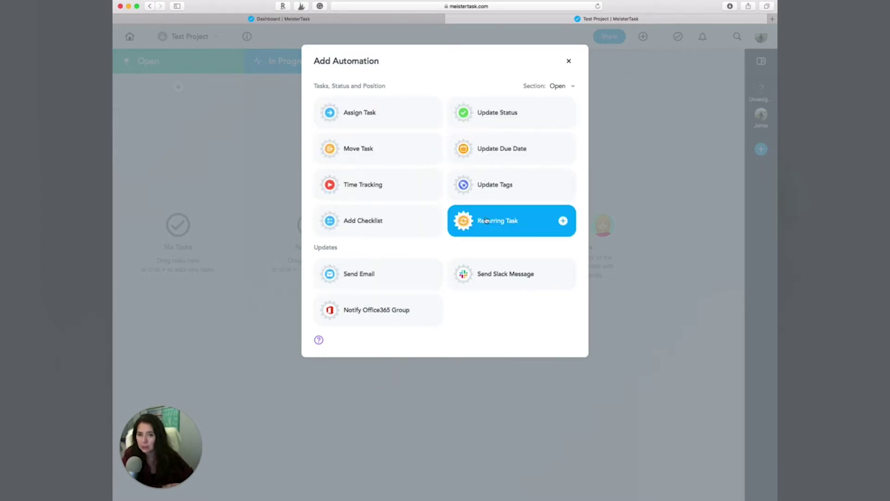
click(494, 230)
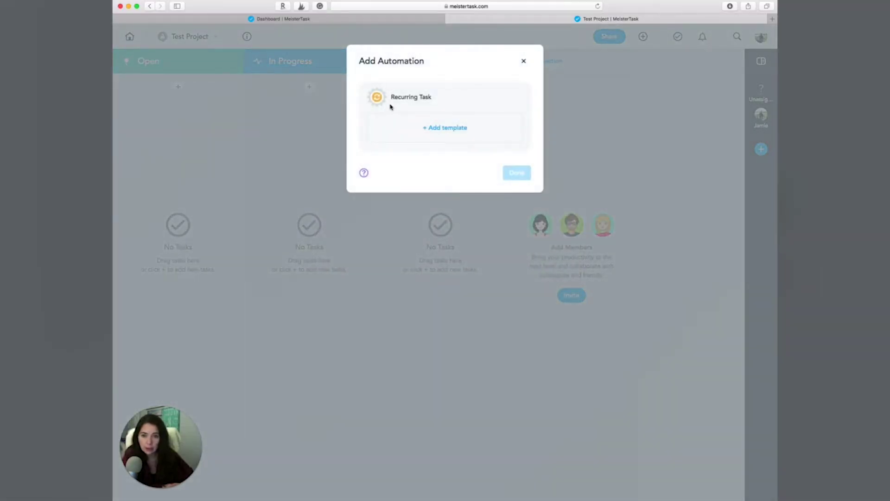
click(524, 61)
- Reopen the project properties and look through the list of Power-Ups and the Automations section
click(247, 37)
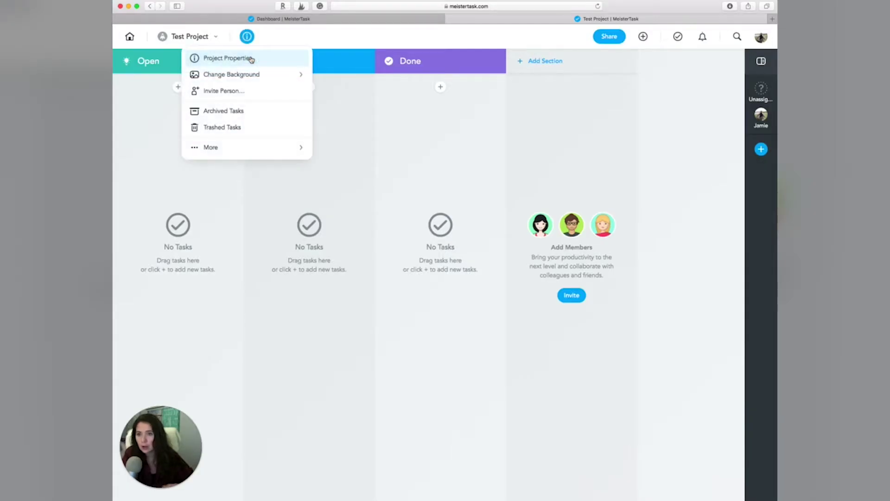
click(249, 60)
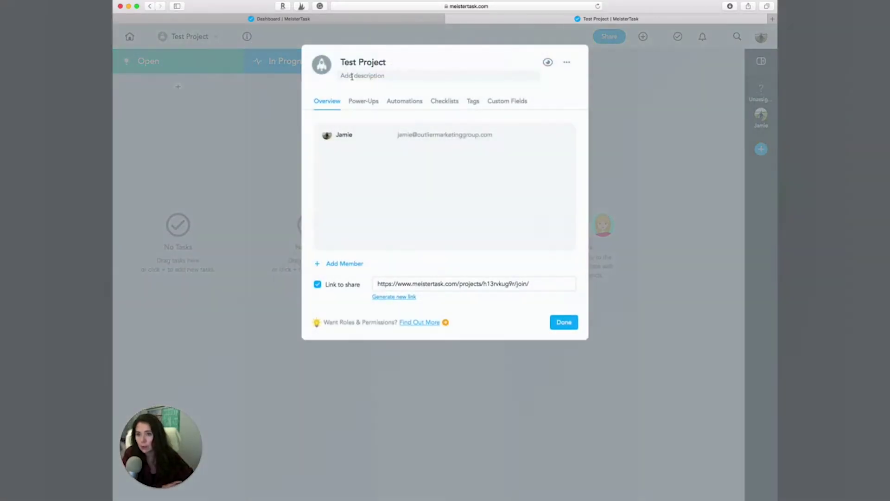
click(359, 101)
scroll(435, 167, down, 10)
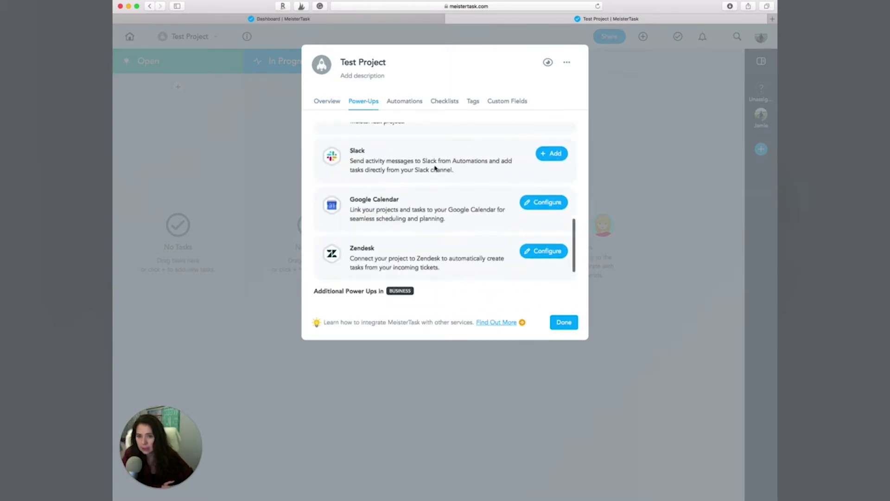
scroll(422, 226, up, 10)
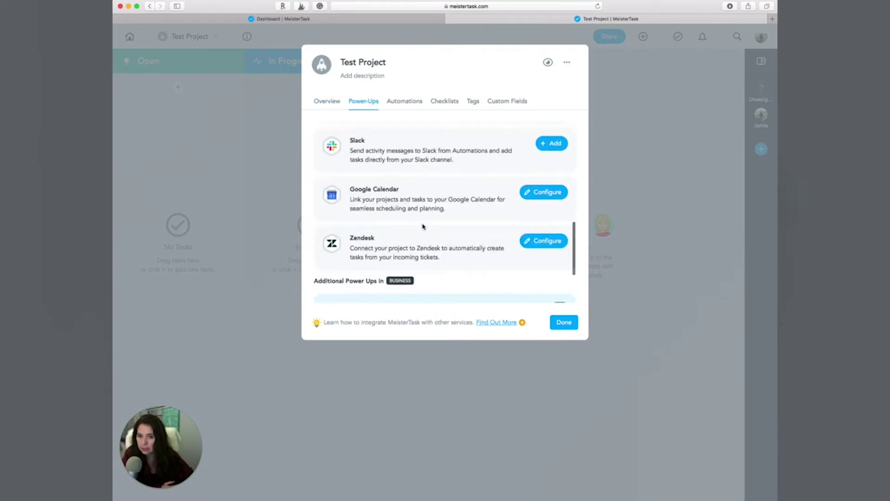
click(404, 102)
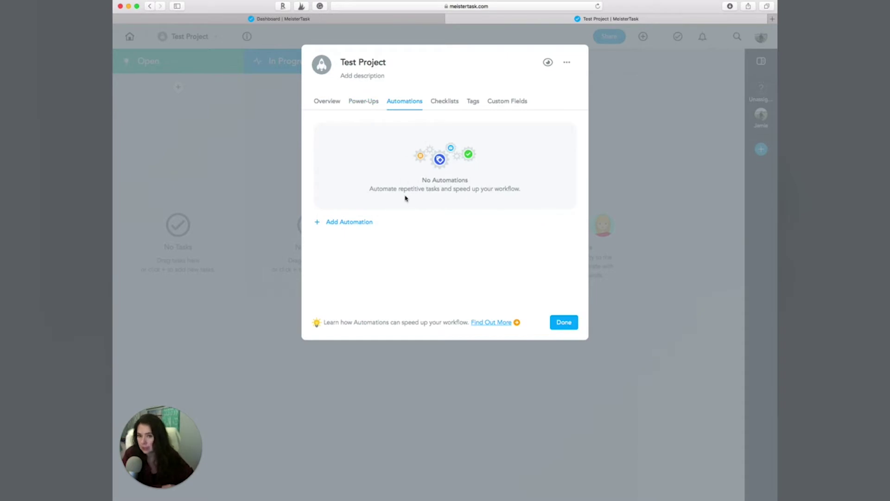
- Examine the section for predefined checklists and its option for adding one
click(449, 102)
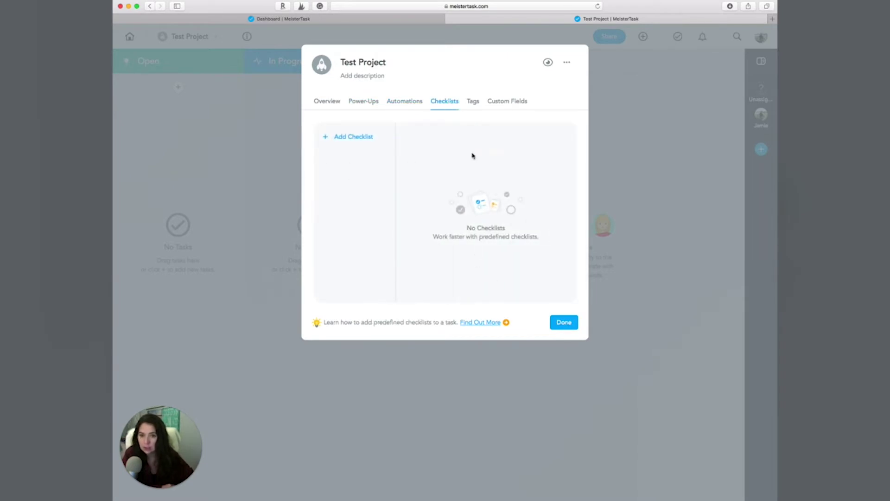
click(355, 136)
click(353, 171)
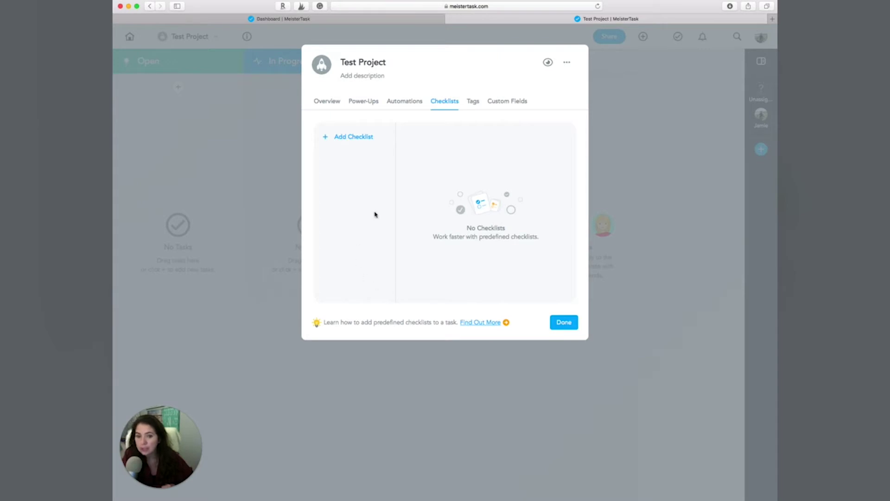
- Add a tag named "Project Management" to the project and set its color to purple
click(475, 102)
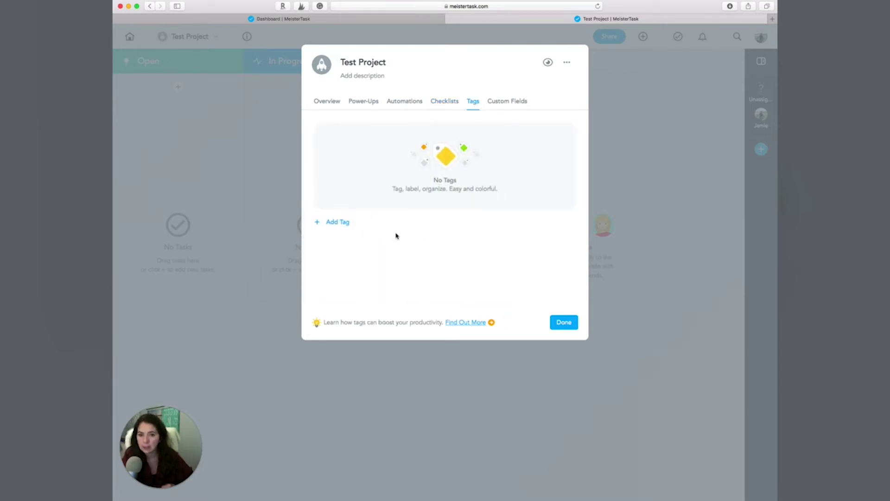
click(336, 225)
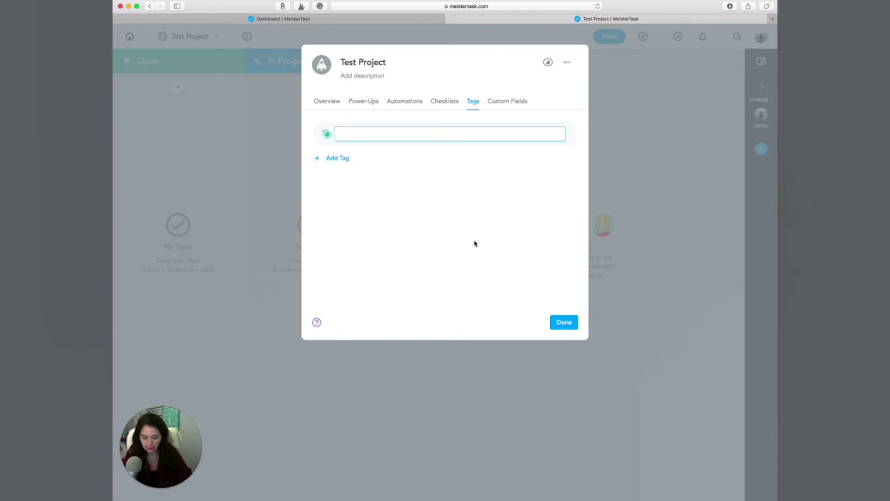
text(Pro)
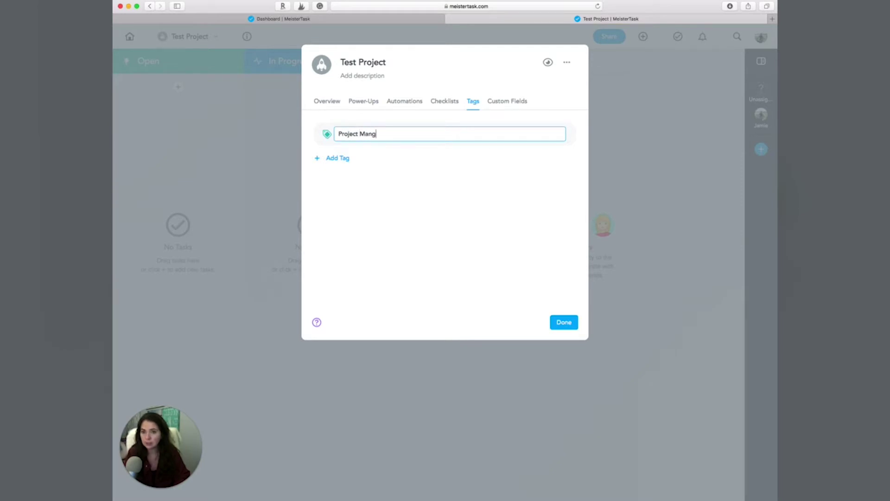
text(ject Managemenet)
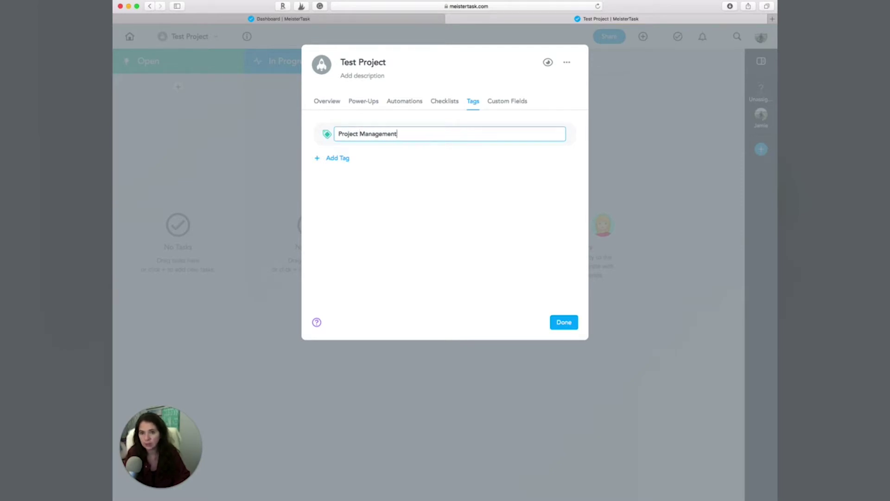
key(Return)
mouse_move(494, 137)
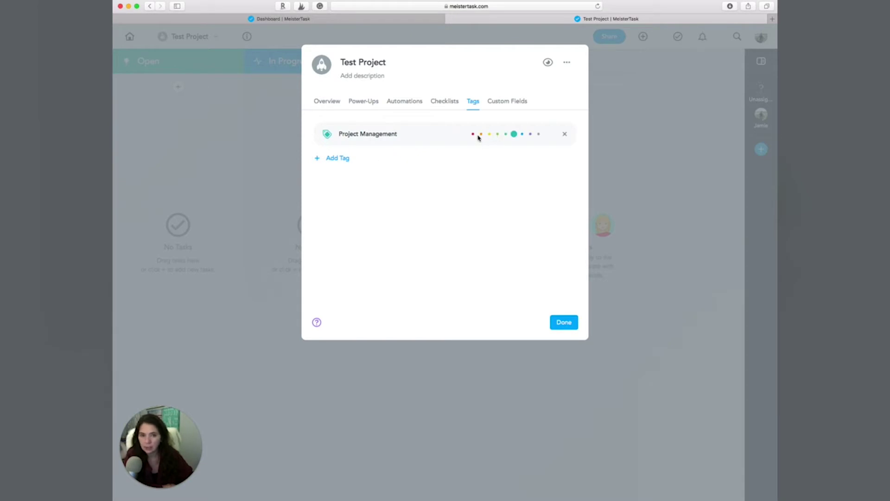
click(506, 134)
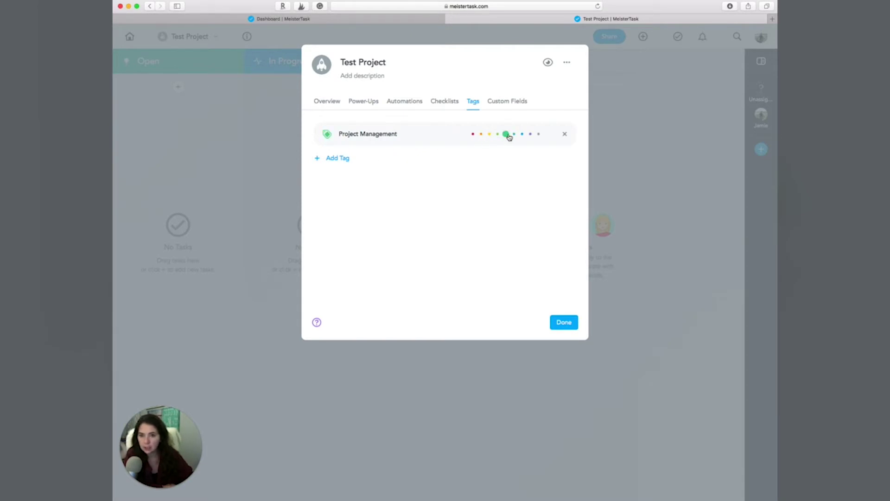
click(530, 135)
- Review the Custom Fields section and the project's additional duplicate, archive, print and export options, and close the properties
click(492, 101)
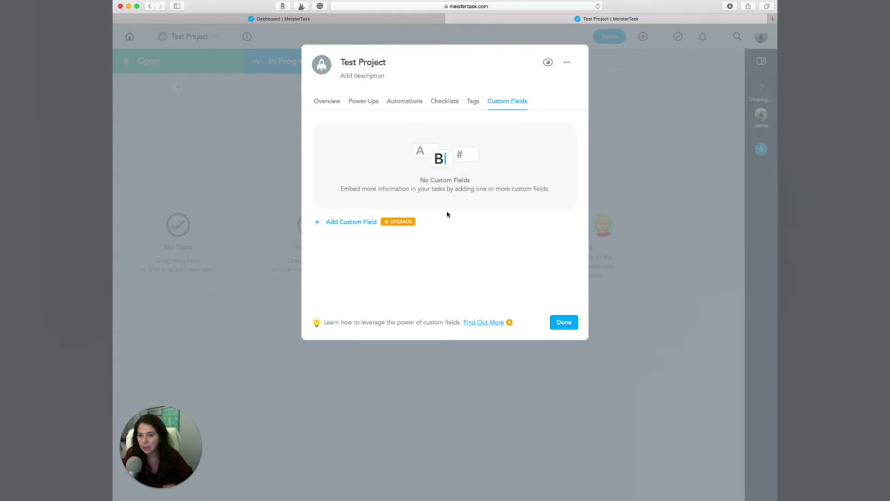
click(548, 63)
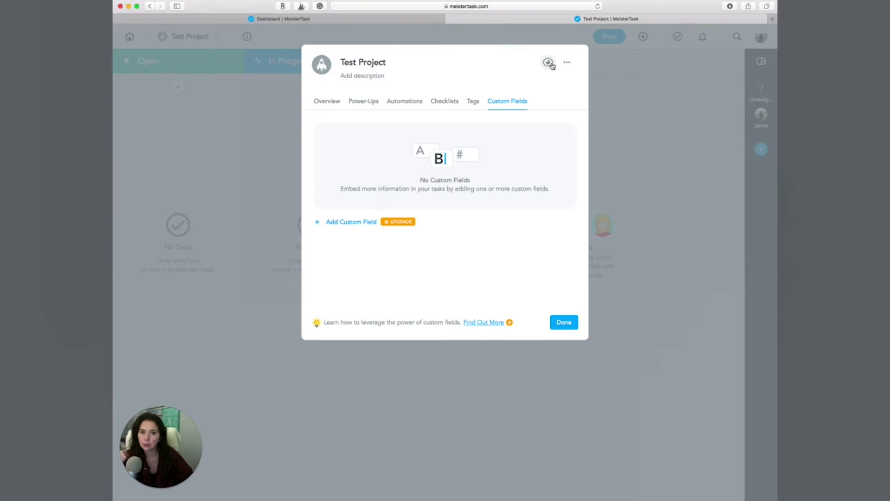
click(567, 62)
click(557, 147)
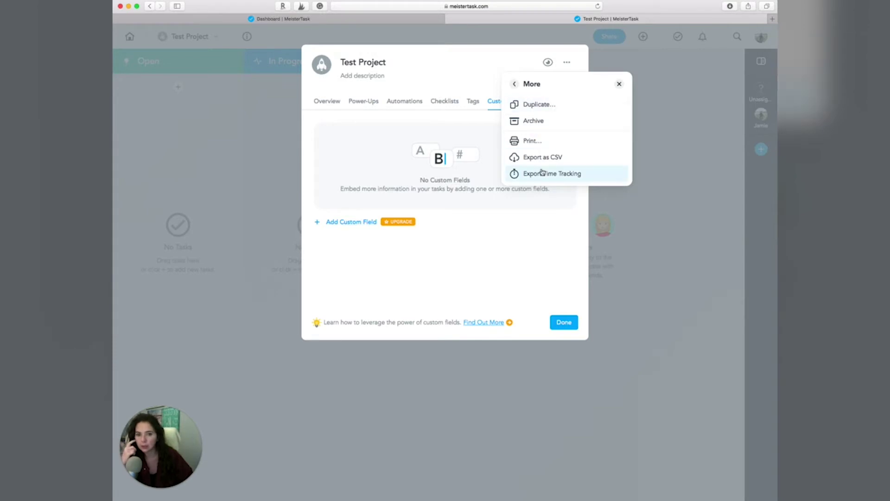
click(516, 84)
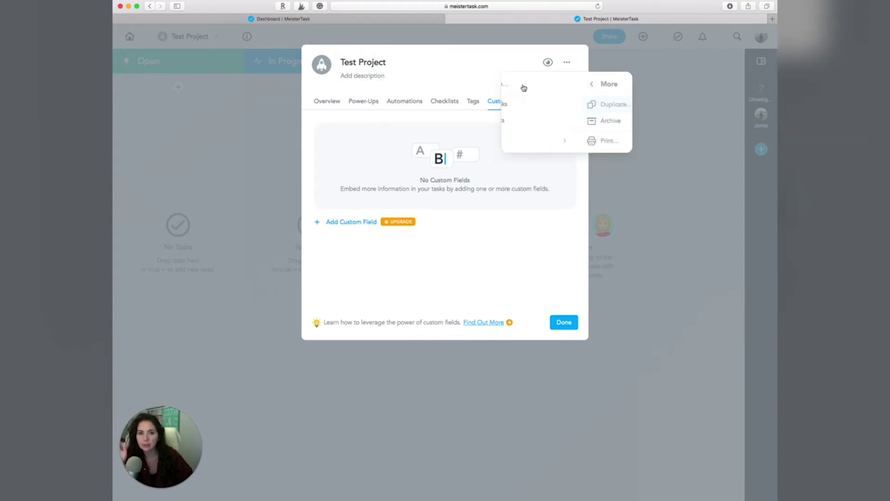
click(562, 263)
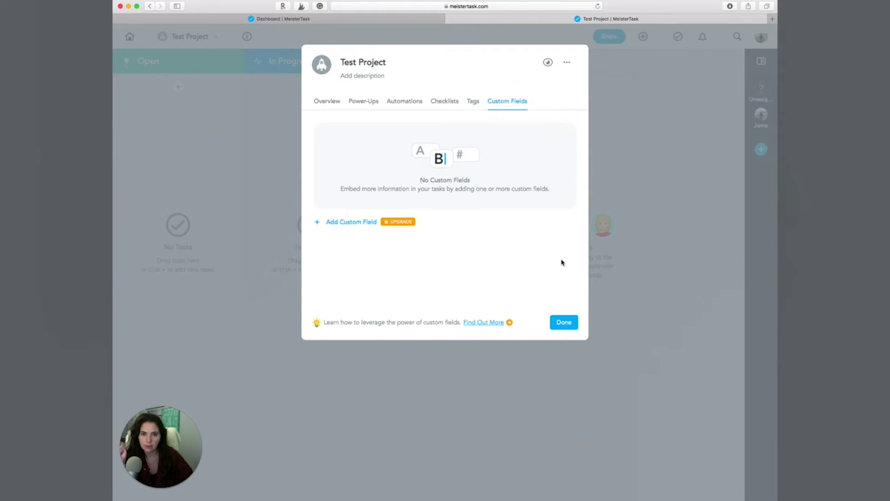
click(563, 322)
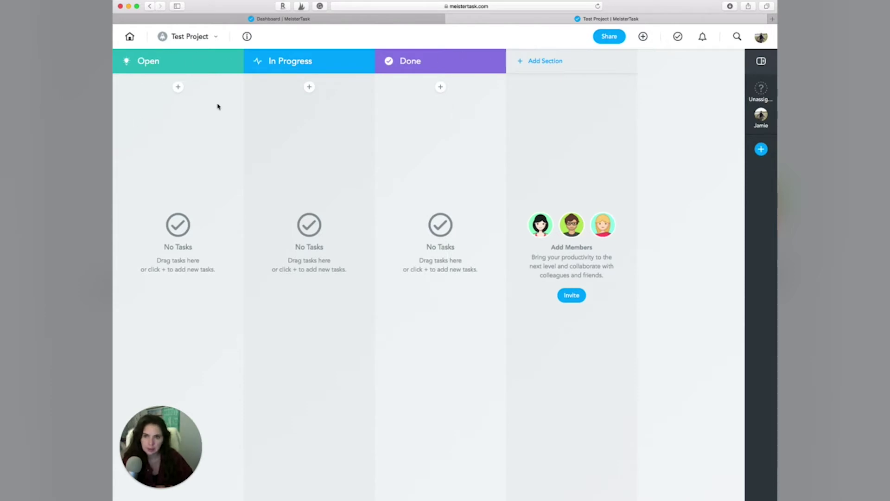
- Rename the Open section to "Master Project Link"
click(164, 65)
text(M)
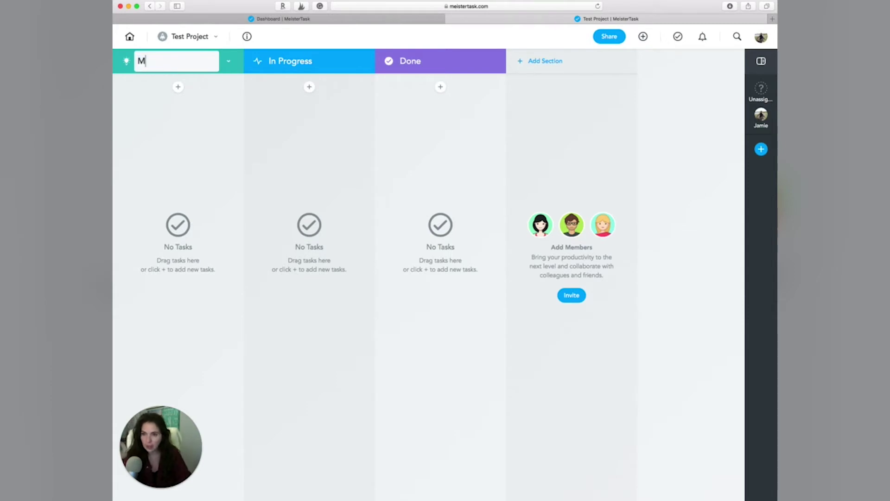
text(aster Project L)
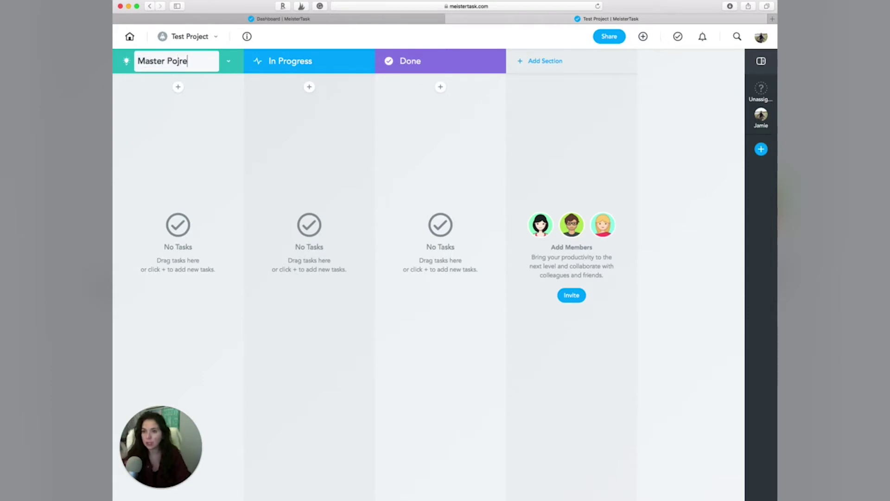
text(ink)
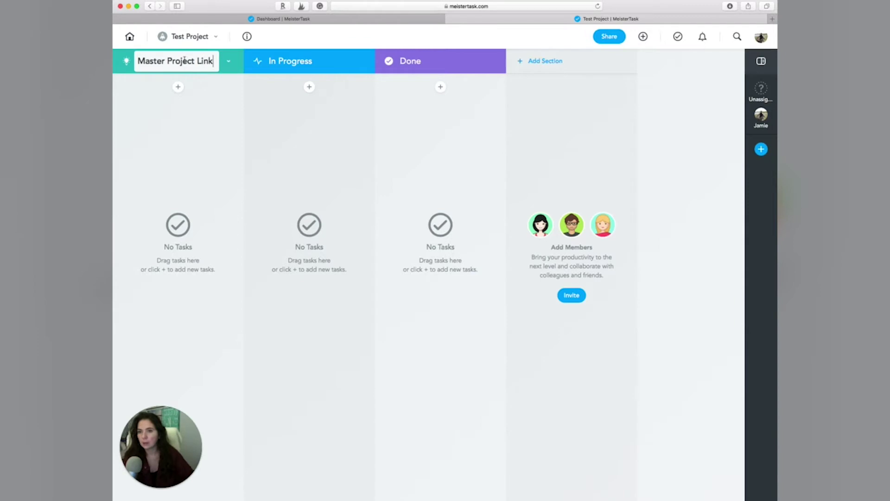
key(Return)
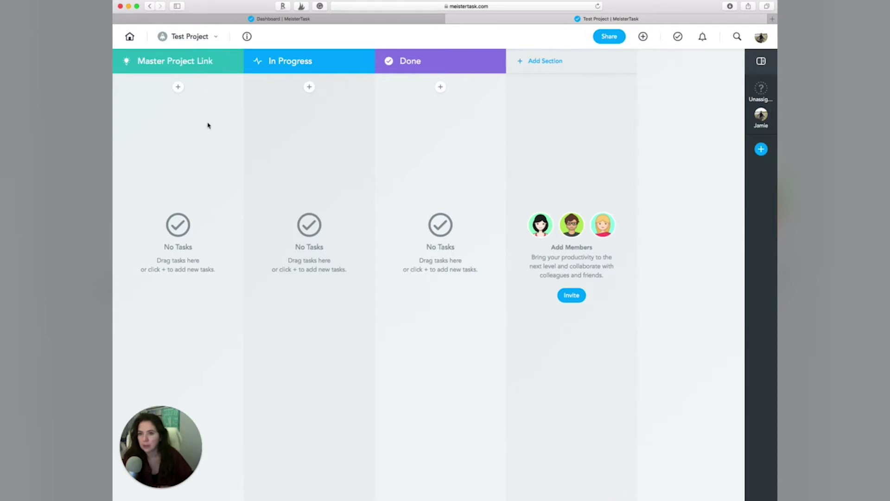
- Try red and orange as the color of the Master Project Link section, and settle on green
click(227, 63)
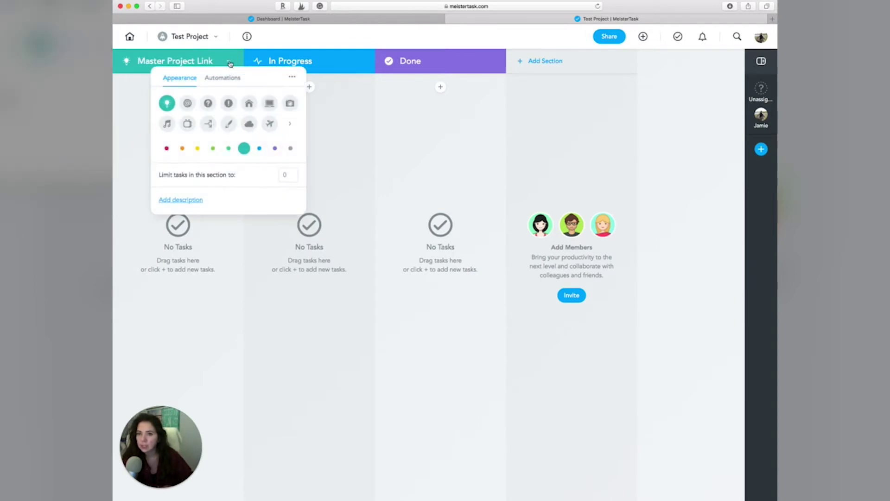
click(167, 149)
click(183, 148)
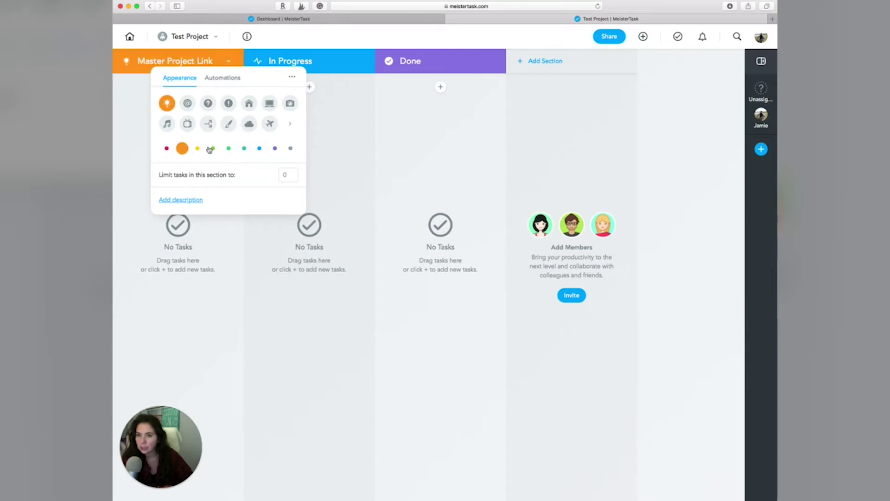
click(229, 149)
click(206, 78)
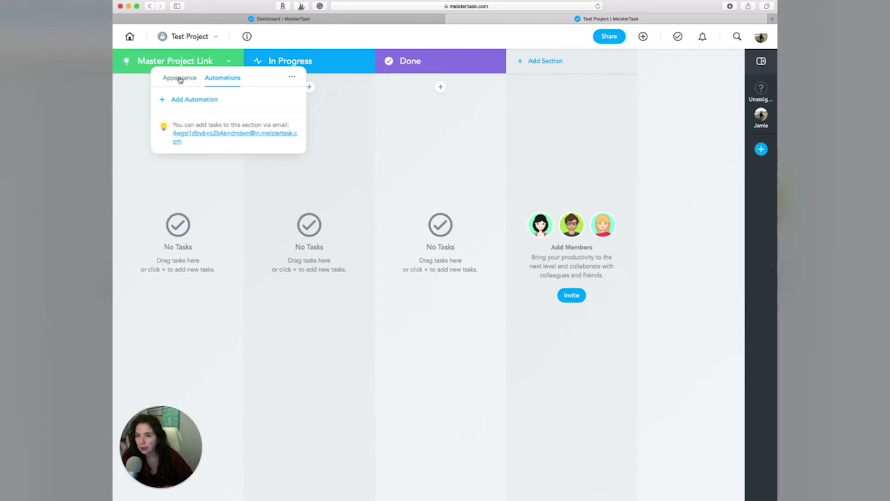
- Try several icons for the Master Project Link section and settle on the paintbrush
click(179, 78)
click(188, 103)
click(208, 103)
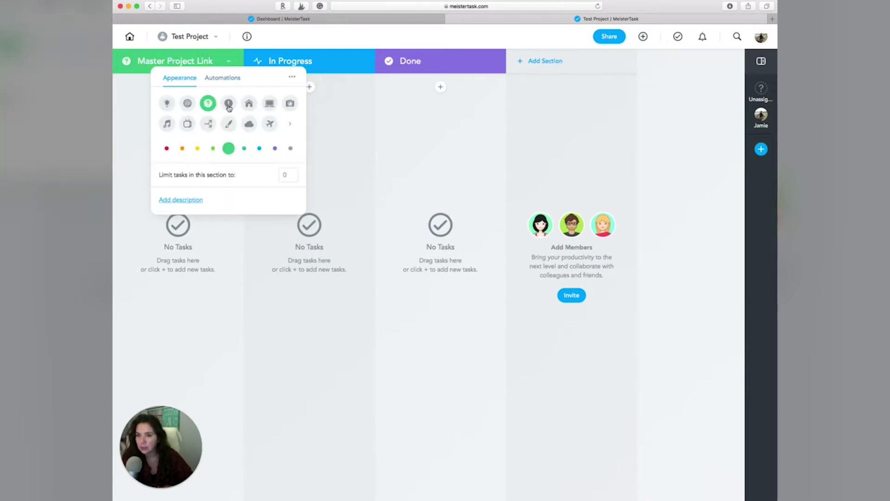
click(228, 103)
click(269, 103)
click(290, 103)
click(269, 124)
click(228, 123)
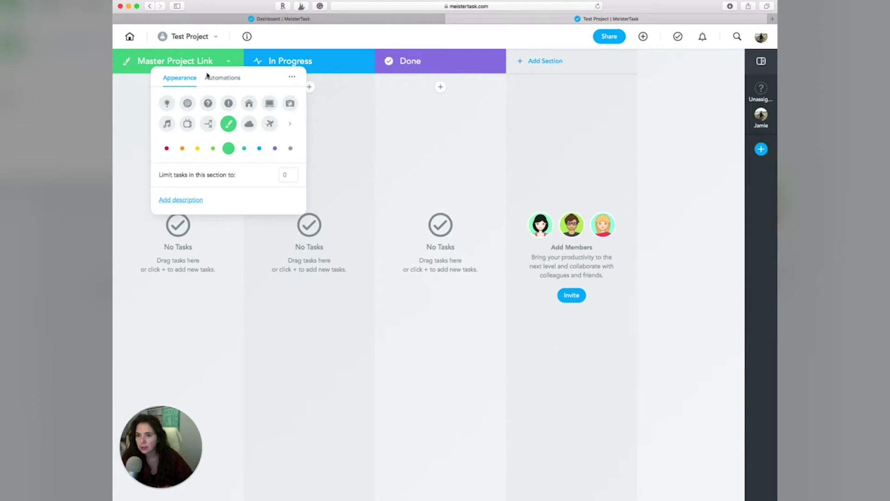
- Examine the automation options and the email address for adding tasks to the Master Project Link section, and close its settings
click(208, 80)
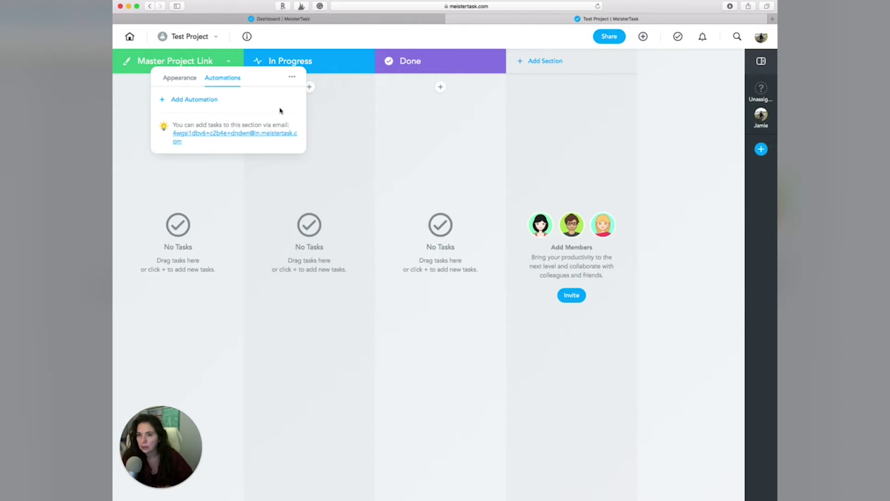
click(243, 136)
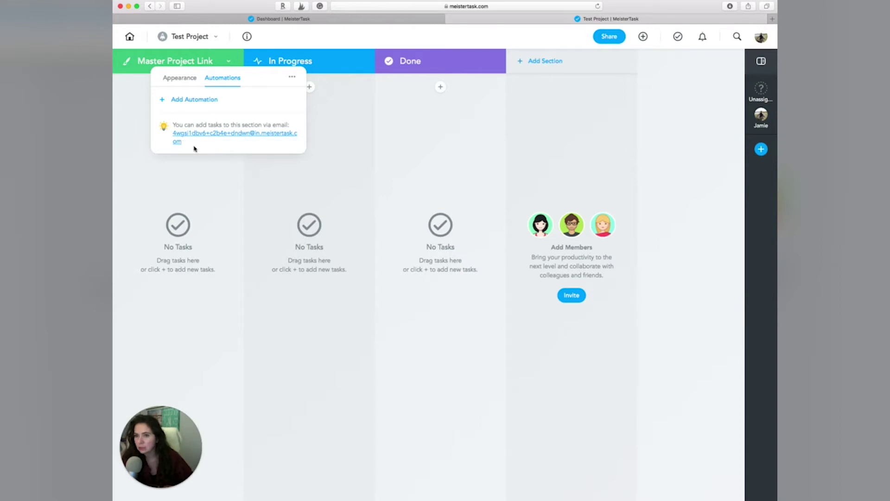
click(138, 118)
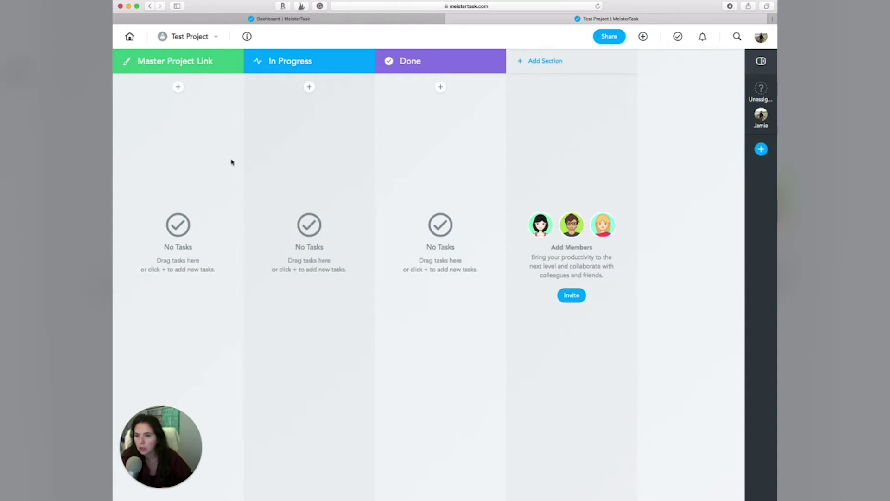
- Rename the In Progress section to "Prework"
click(335, 65)
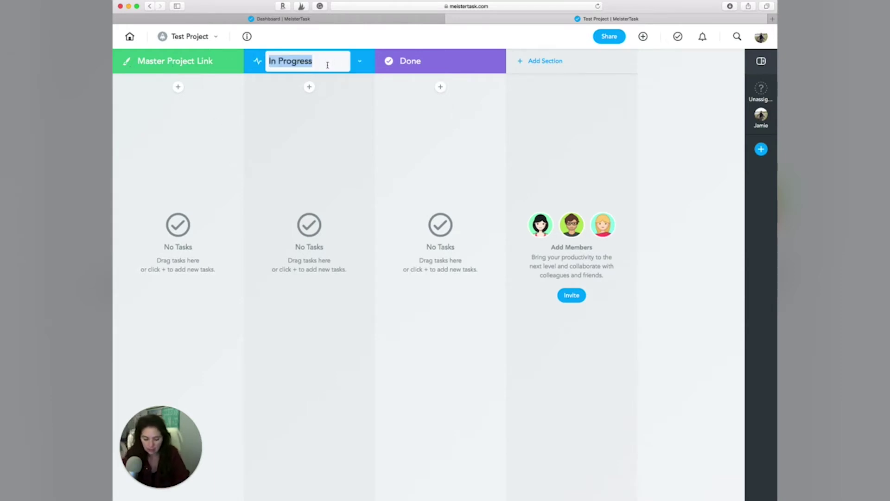
text(Weekly)
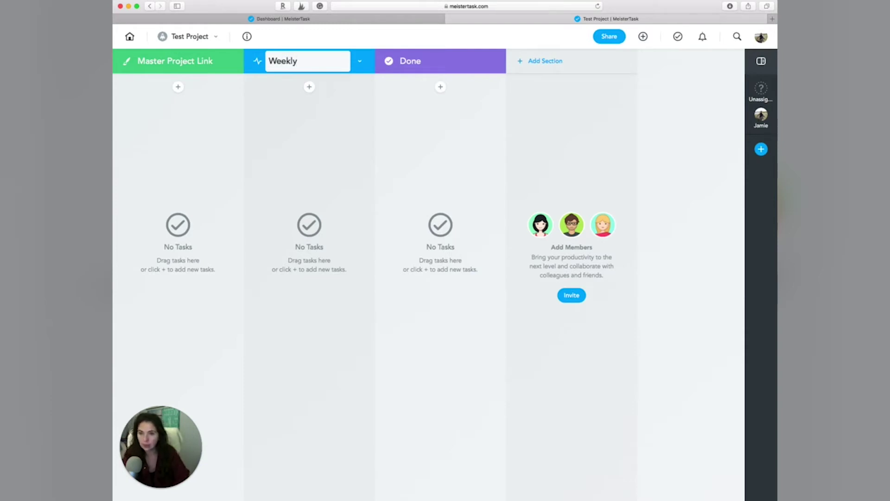
key(BackSpace)
key(BackSpace)
key(BackSpace)
key(BackSpace)
key(BackSpace)
key(BackSpace)
text(Pre)
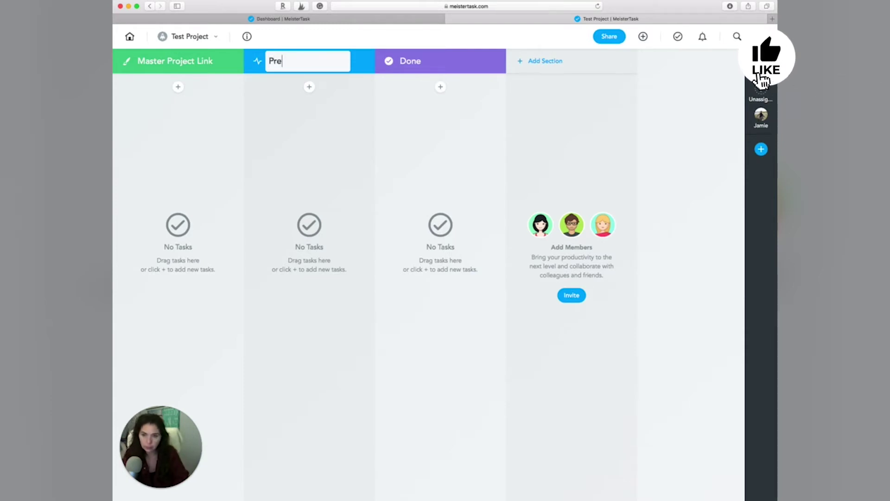
text(work)
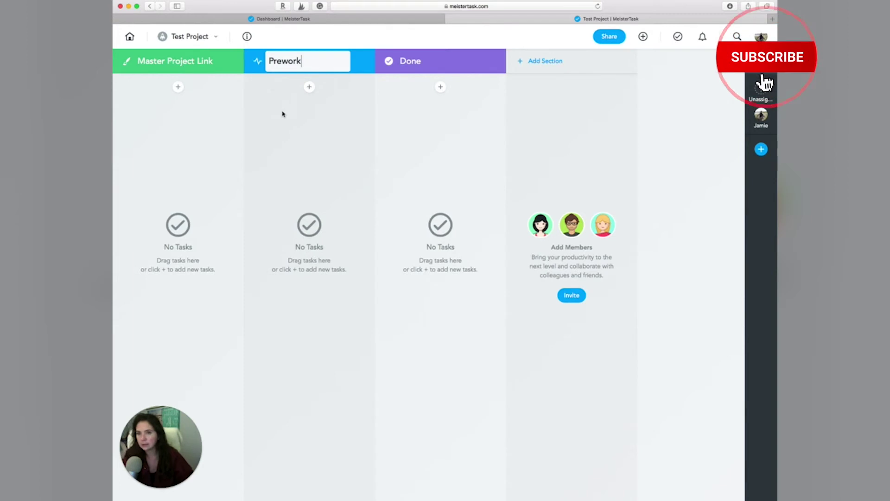
key(Return)
- Change the name of the second section to "Research"
click(345, 70)
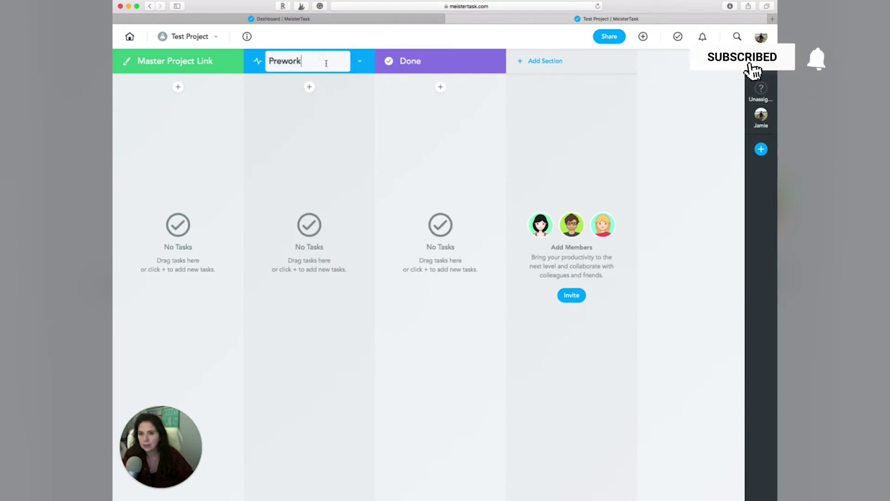
text(Research)
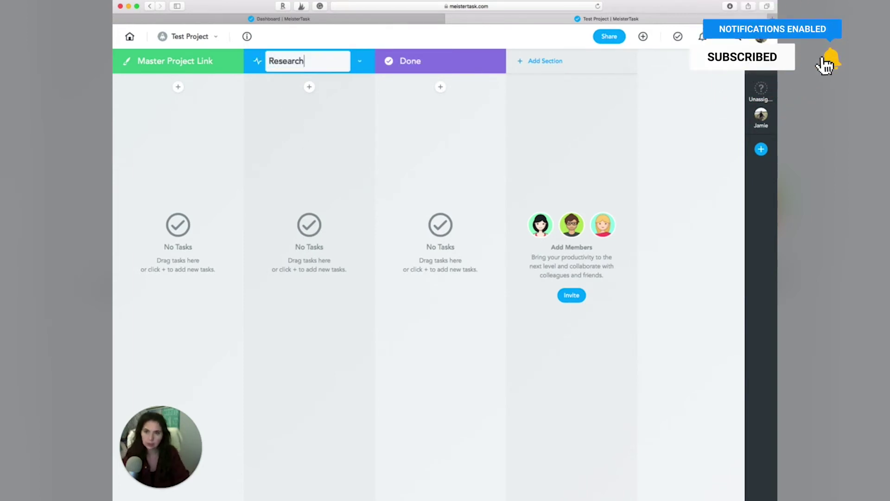
key(Return)
- Rename the Done section to "Phase 1"
click(431, 66)
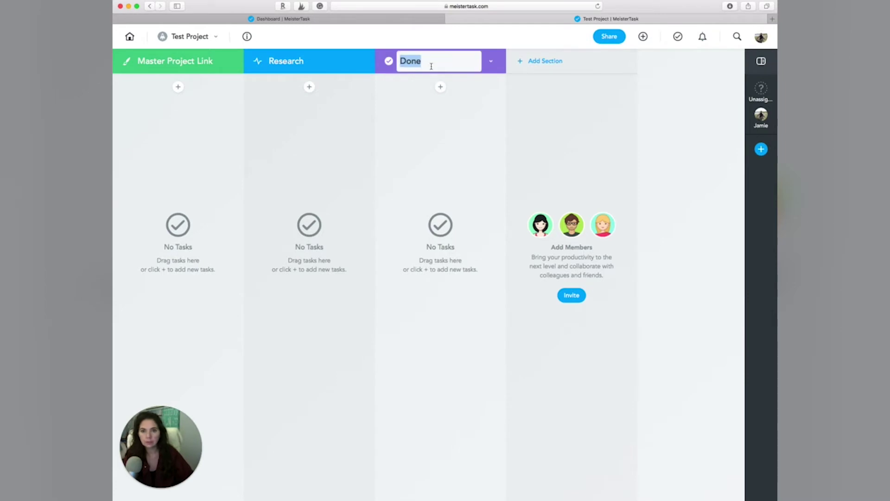
text(Phase 1)
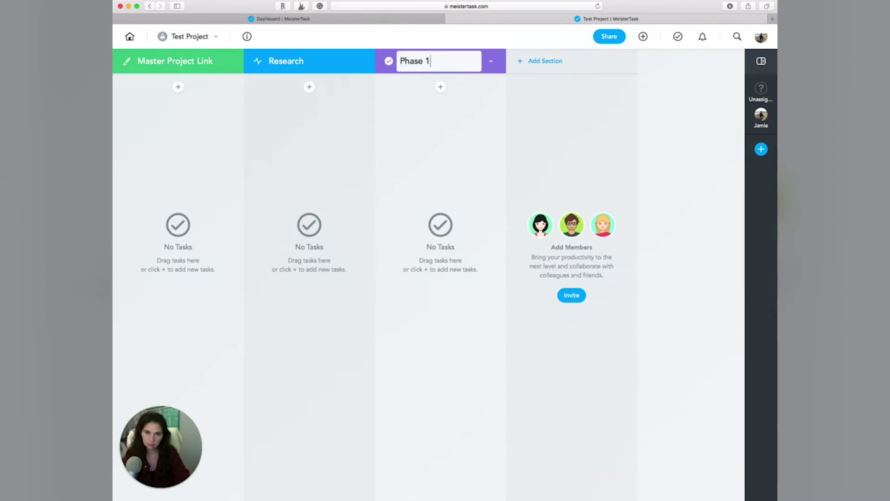
key(Return)
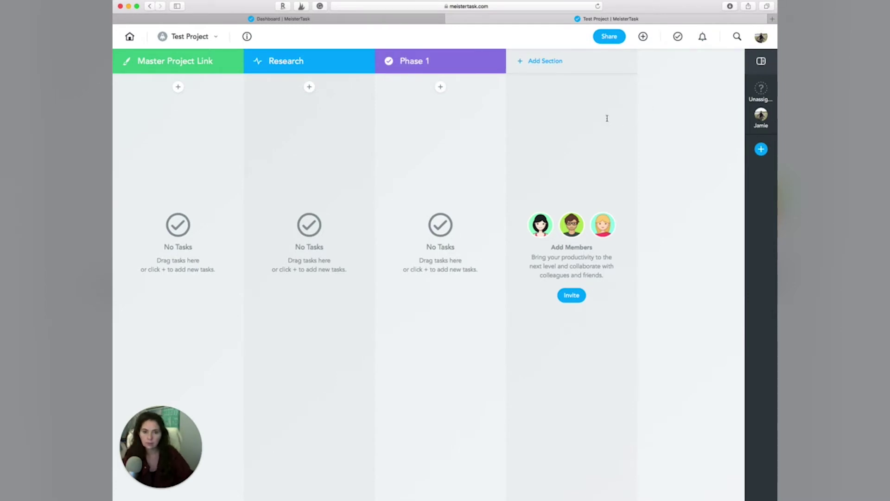
- Add a new section named "Phase 2" after Phase 1
click(554, 61)
text(Phase 2)
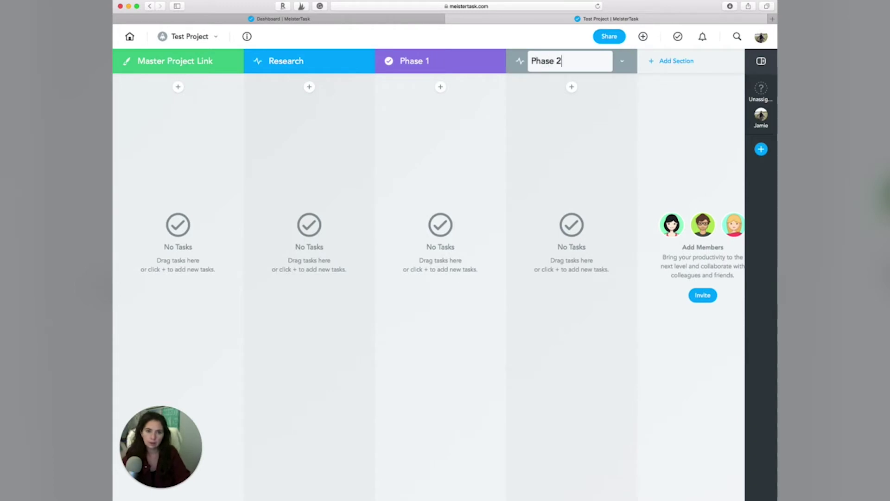
key(Return)
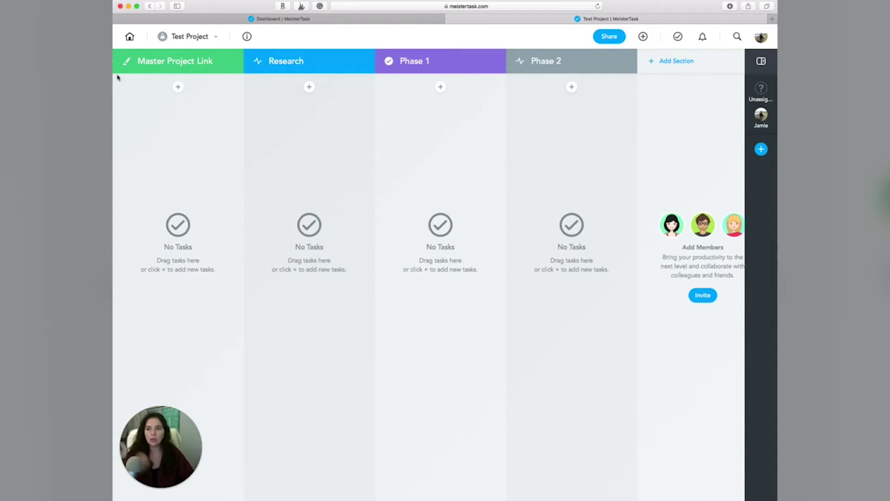
- Add a task to the Master Project Link section, open its details and title it "Master Blog Link"
click(177, 87)
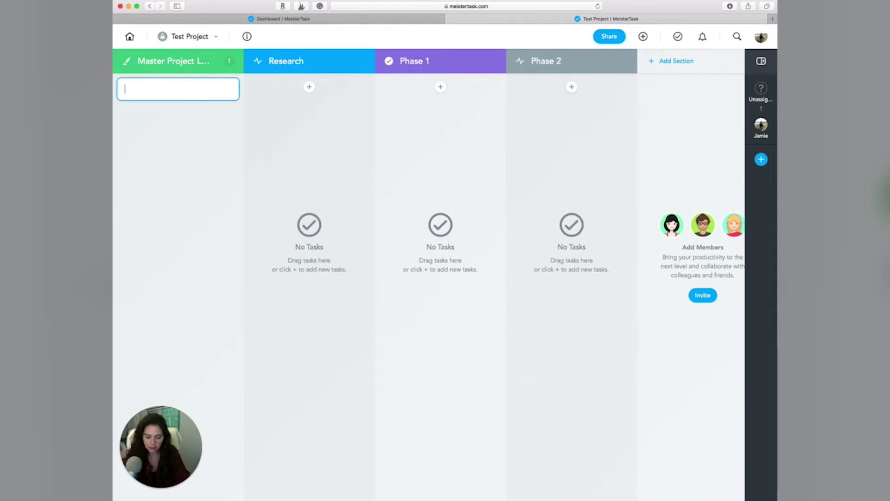
text(g Lin)
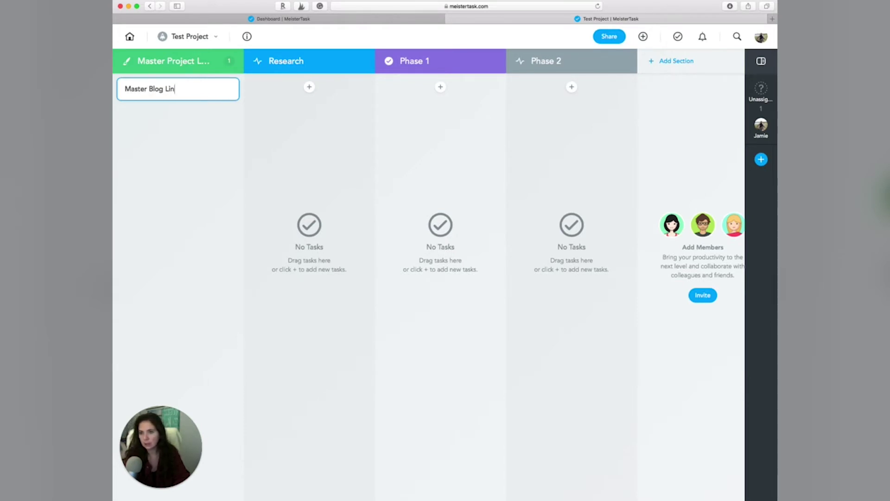
key(Return)
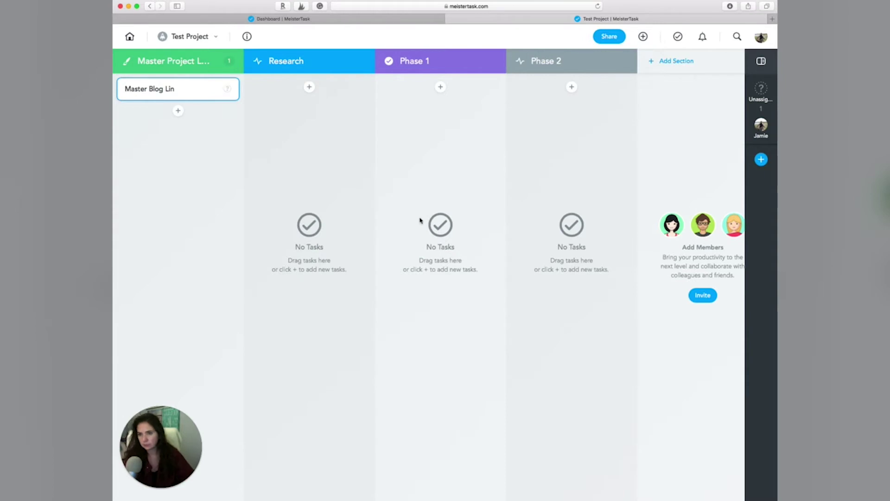
click(195, 91)
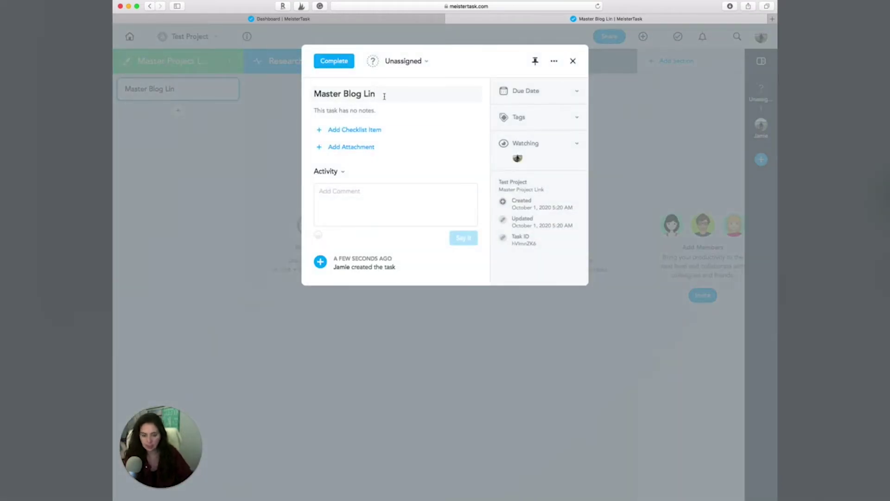
text(k)
- Enter "Insert sample notes here." as the notes of the Master Blog Link task
click(376, 111)
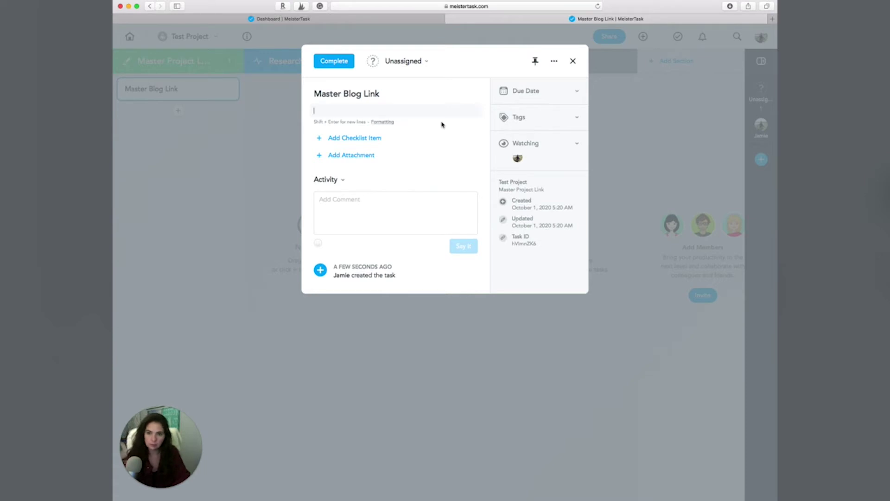
text(Insert sam)
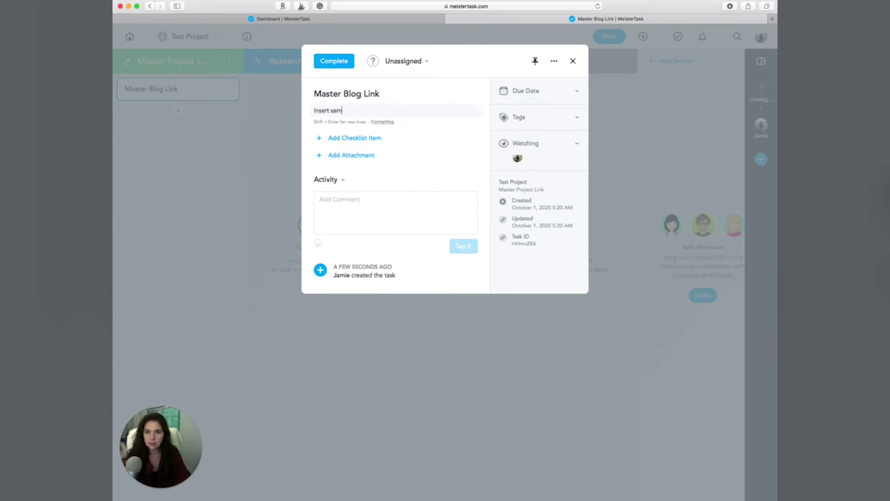
text(ple notes here.)
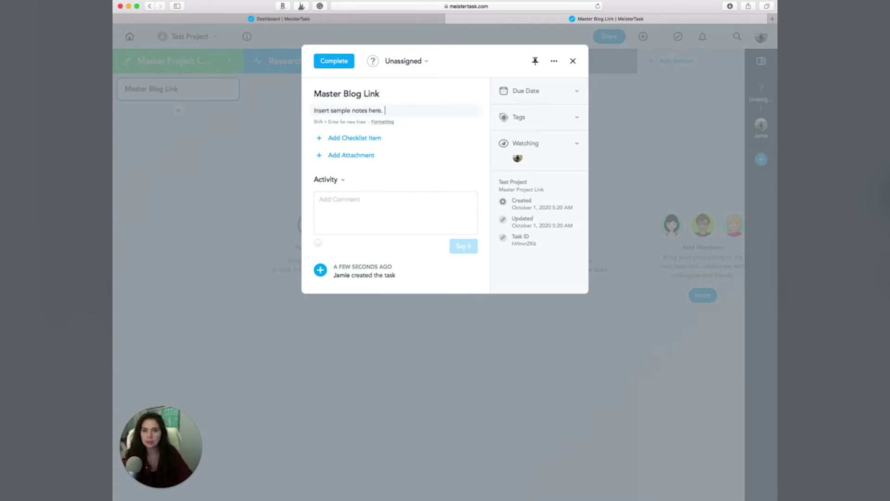
click(370, 138)
- Add a checklist to the Master Blog Link task with the items "step", "step 2" and "step 3"
click(368, 129)
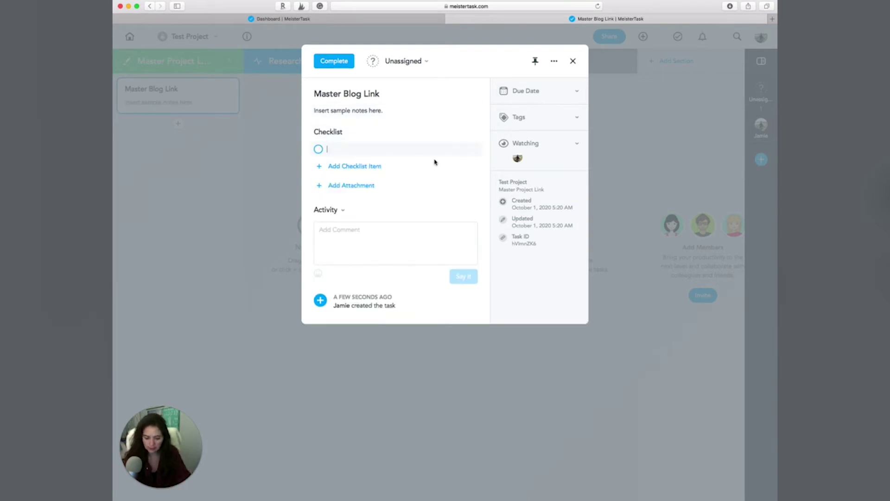
text(step)
key(Return)
text(step )
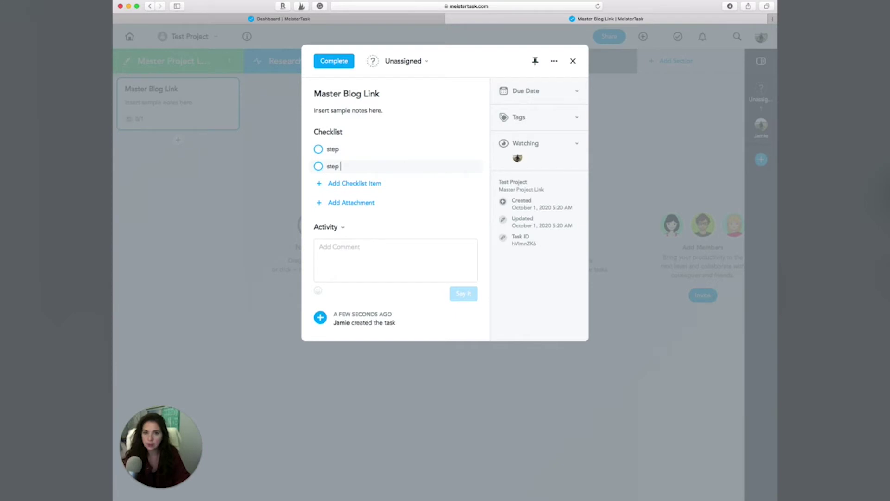
text(2)
key(Return)
text(step )
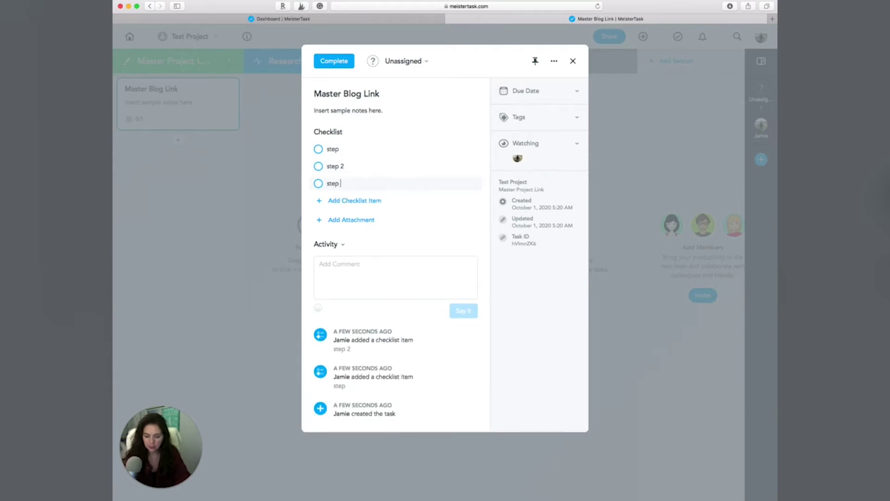
text(3)
key(Return)
click(357, 243)
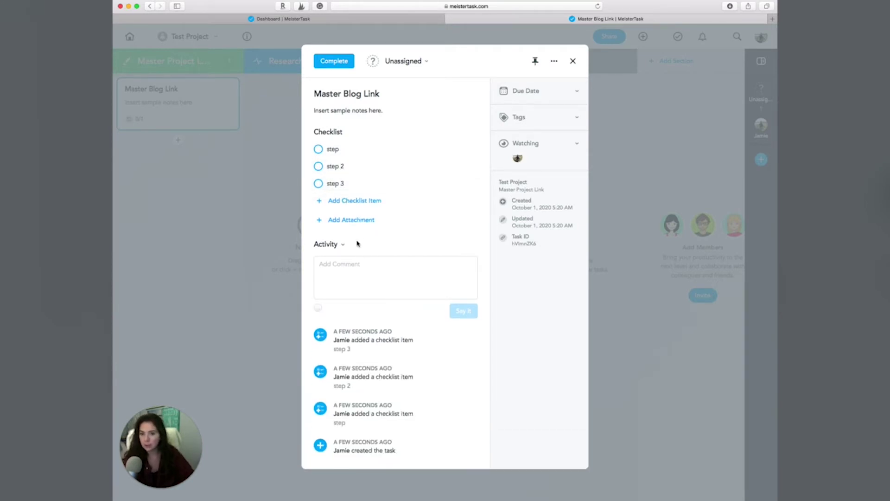
- Attach the Google Drive file "Master Blog 2020" to the Master Blog Link task
click(351, 221)
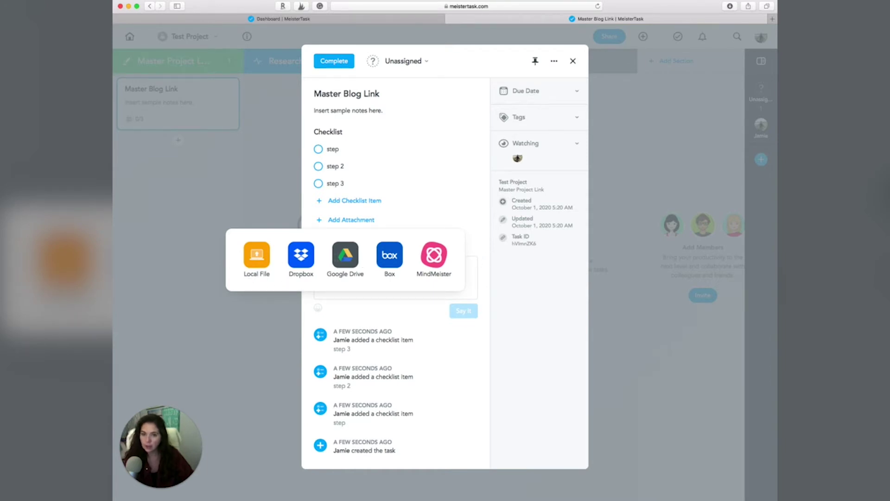
click(345, 255)
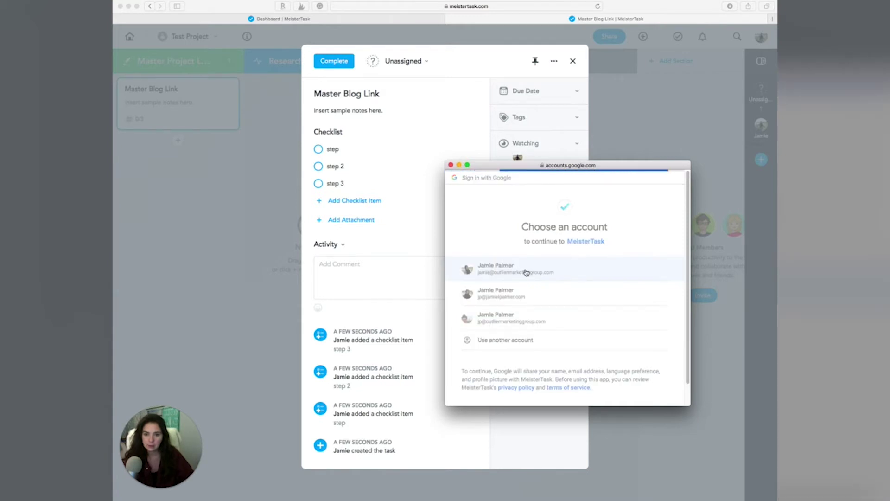
click(651, 393)
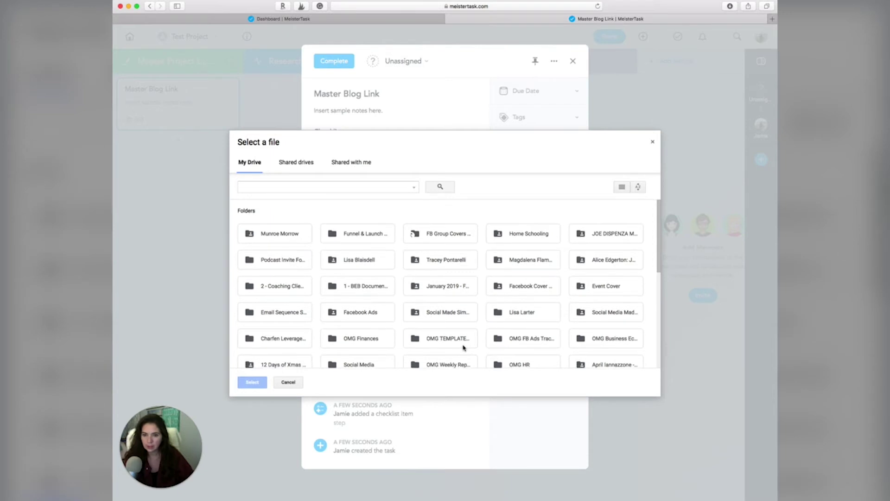
scroll(459, 343, down, 5)
click(364, 343)
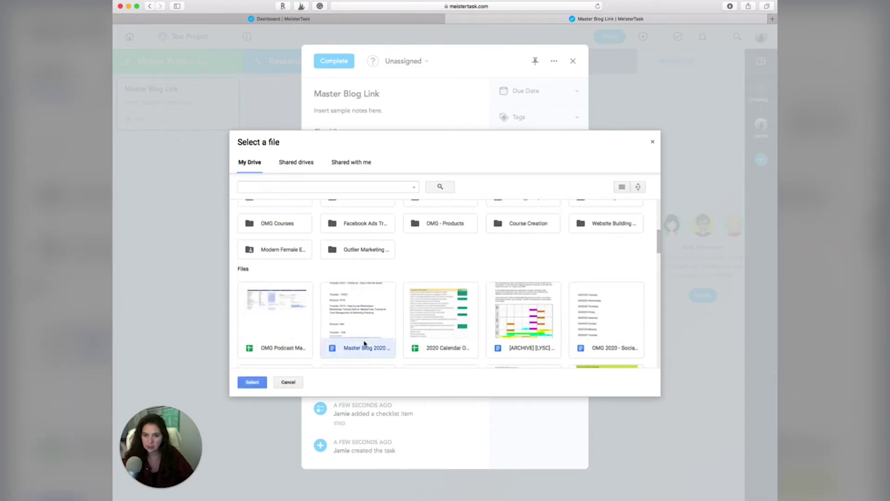
click(256, 385)
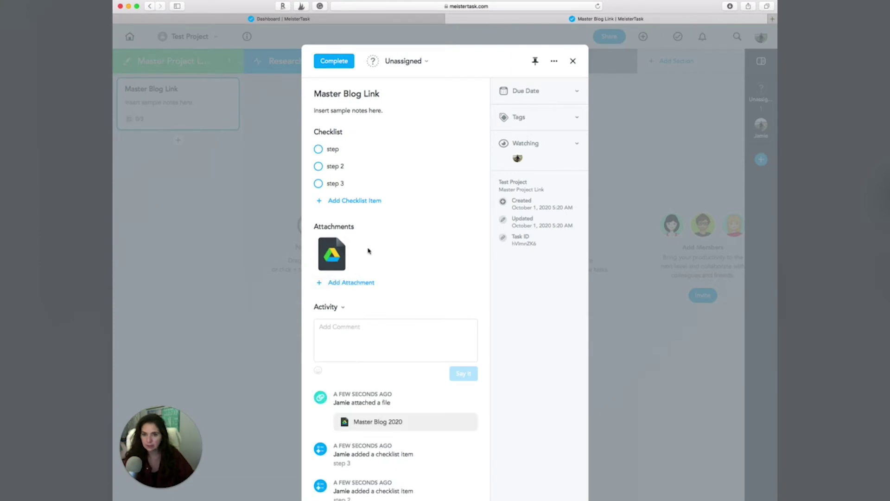
- View who can be mentioned in a comment on the task and leave the comment empty
scroll(384, 247, down, 3)
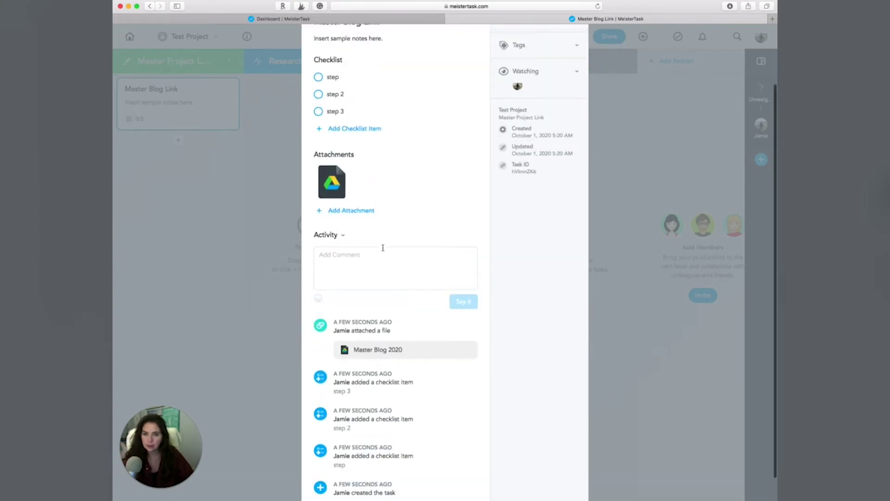
click(340, 261)
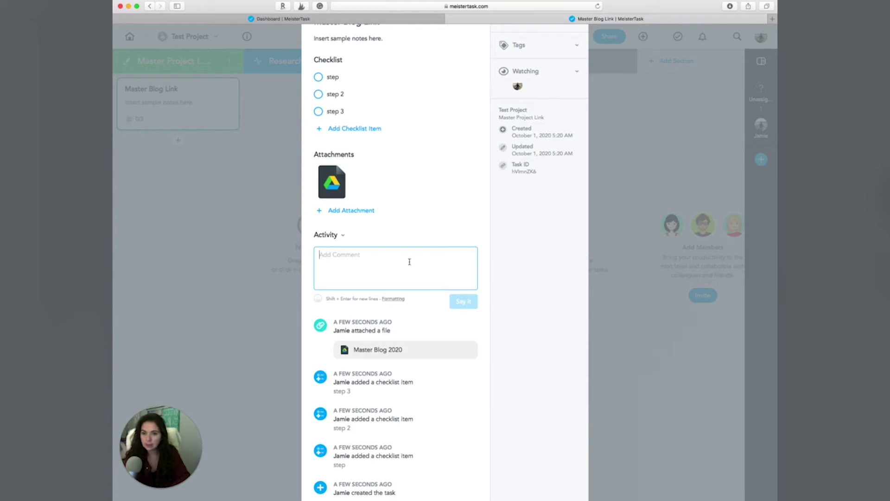
text(@)
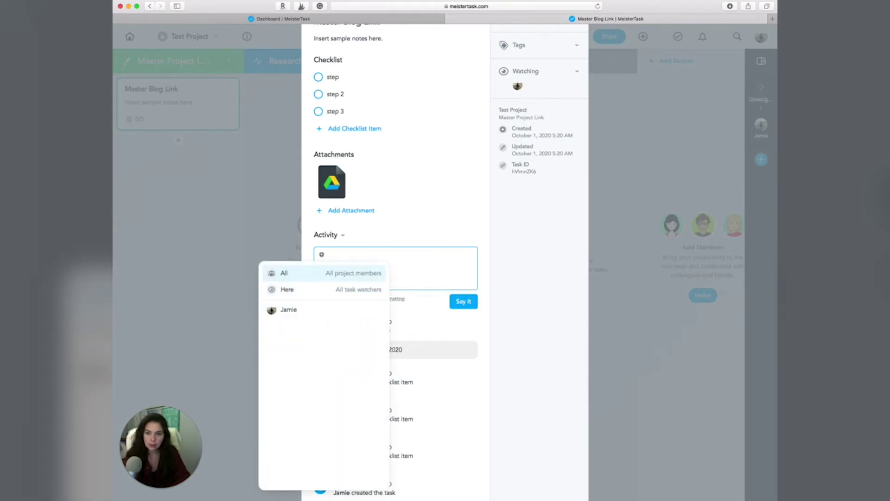
key(BackSpace)
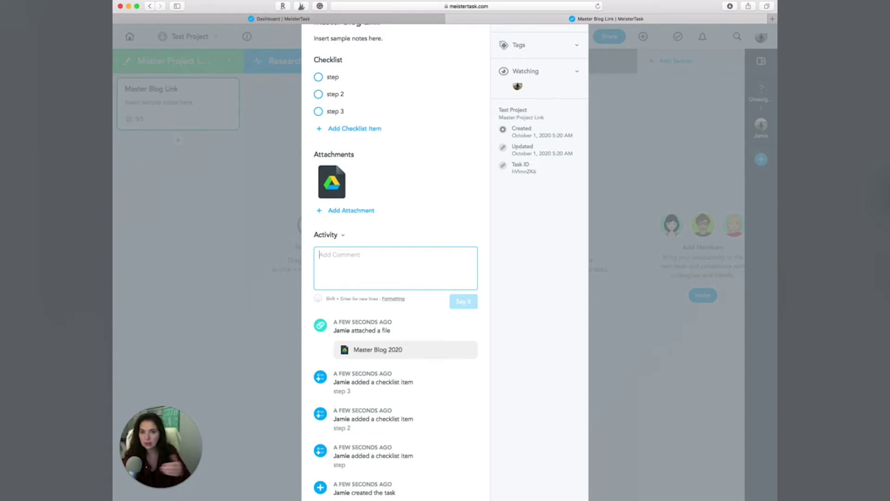
scroll(489, 291, up, 3)
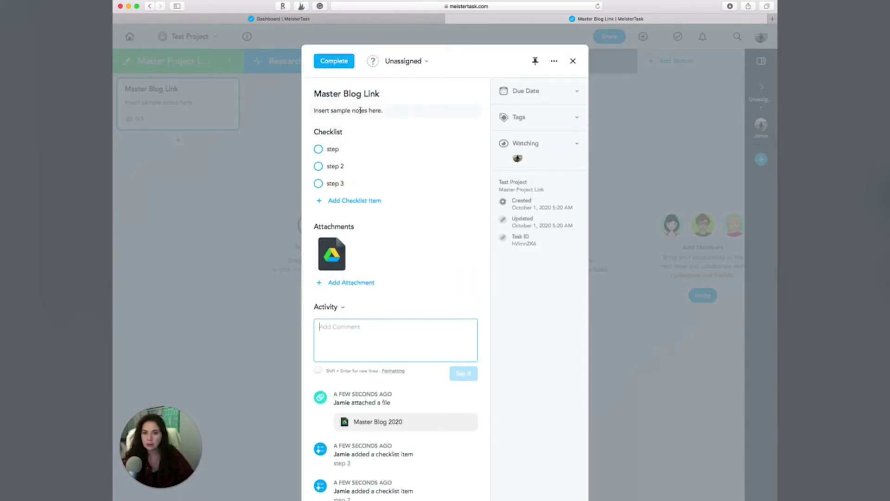
- Examine the task's due date calendar and its pin options without setting either
click(576, 92)
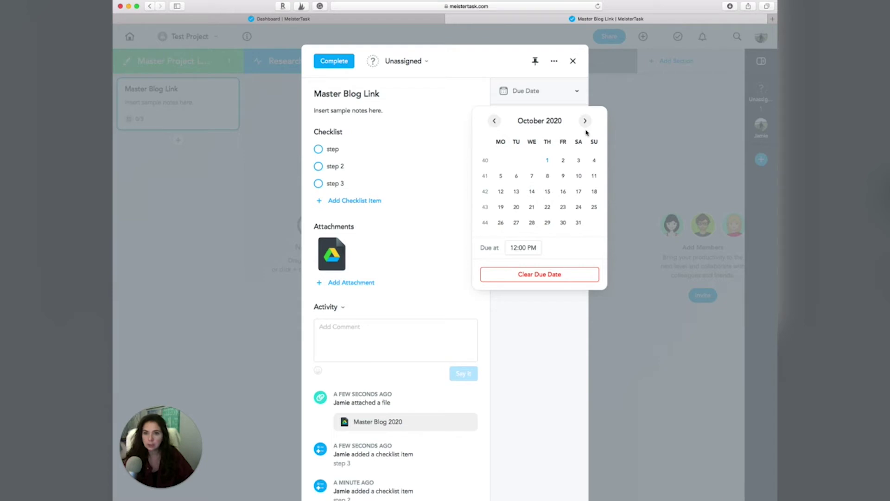
click(572, 381)
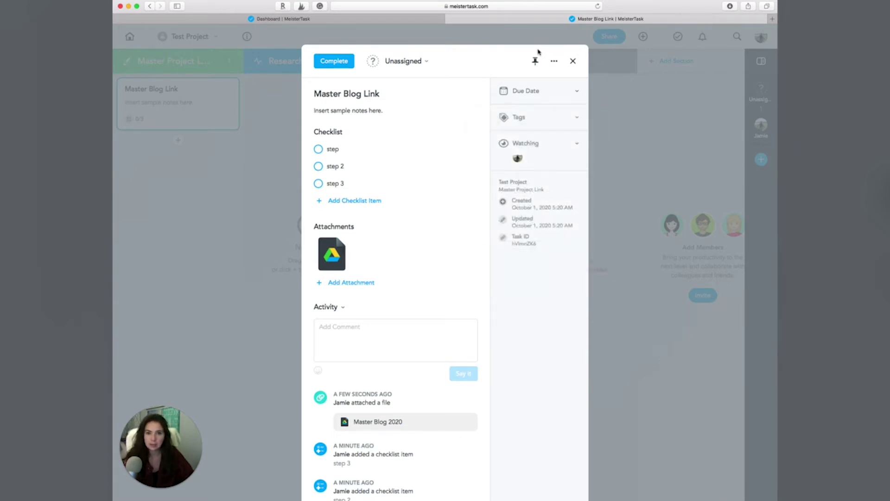
click(535, 60)
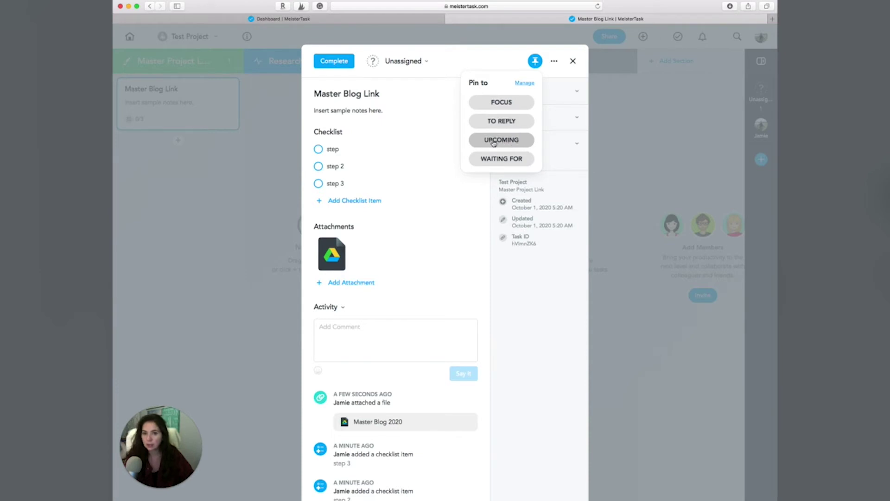
click(427, 174)
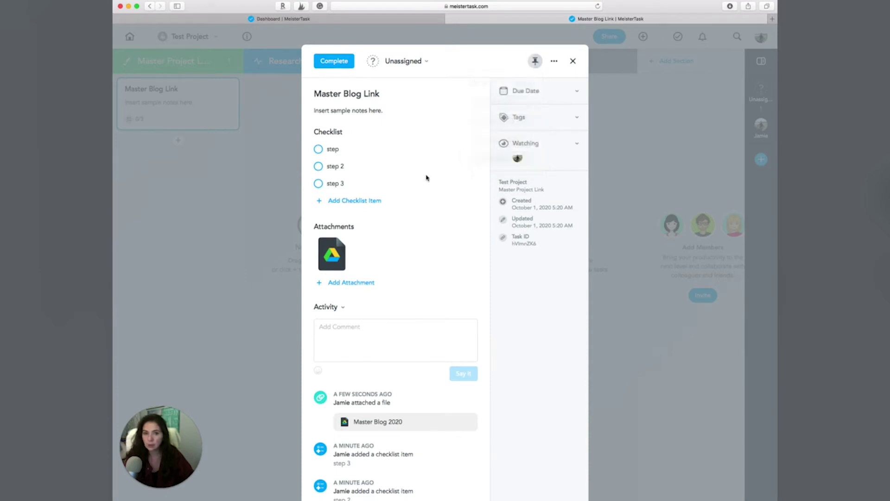
- Assign the Project Management tag to the Master Blog Link task
click(576, 118)
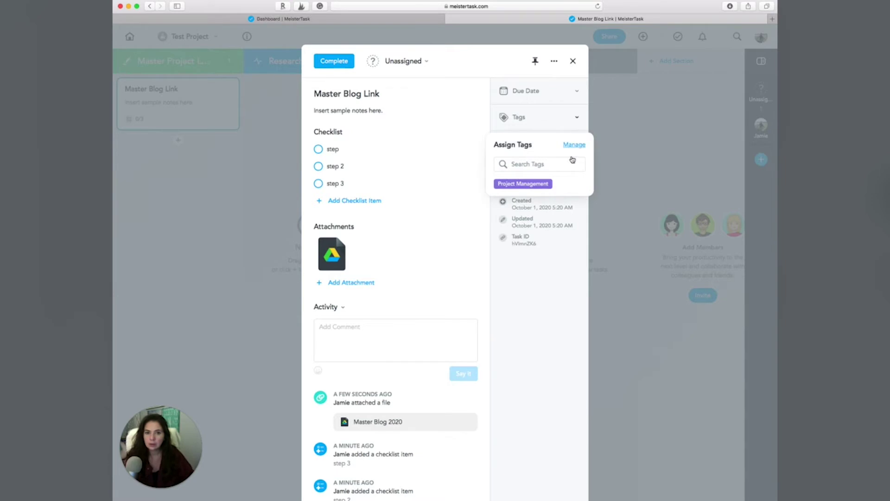
click(510, 186)
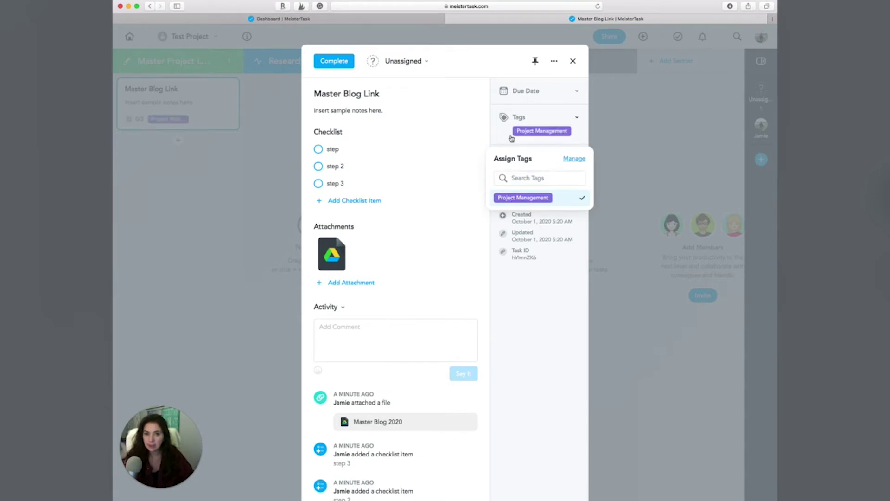
click(518, 117)
- View the task's watchers and assign the task to the listed project member
click(528, 159)
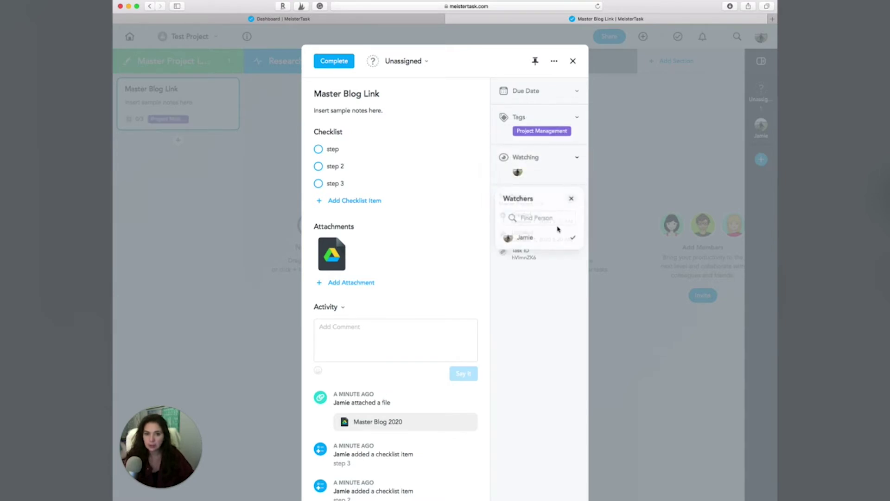
click(548, 180)
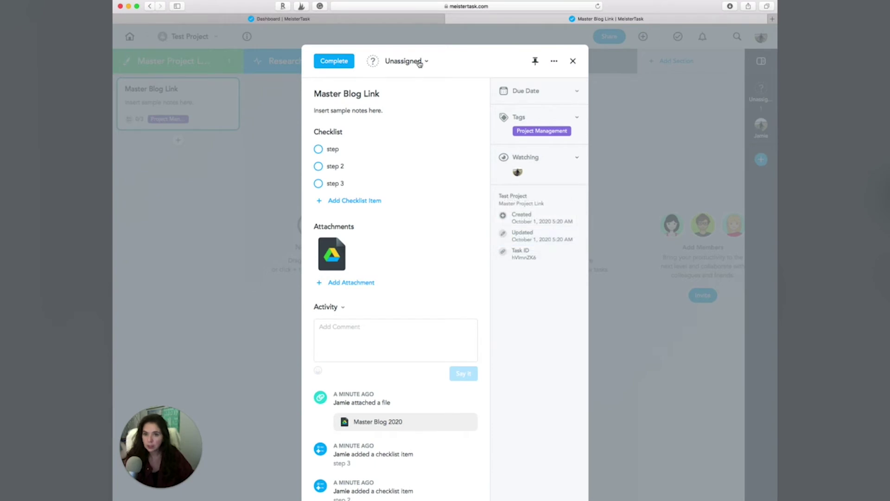
click(385, 62)
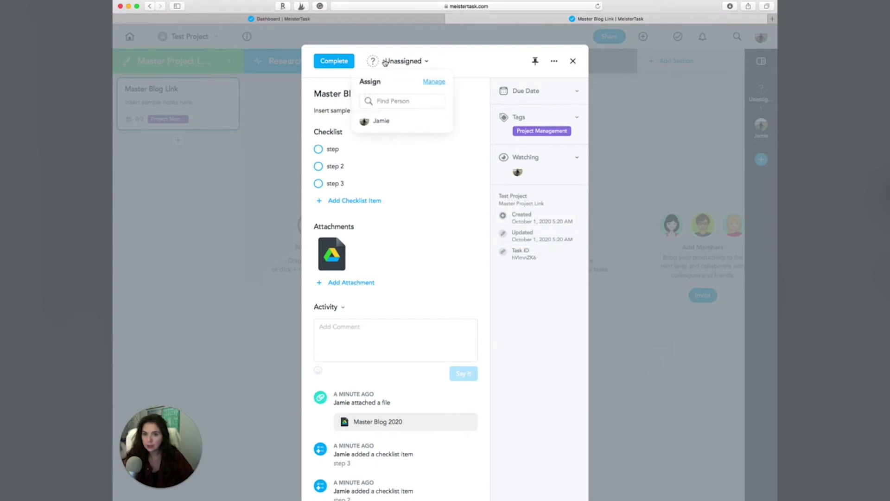
click(378, 122)
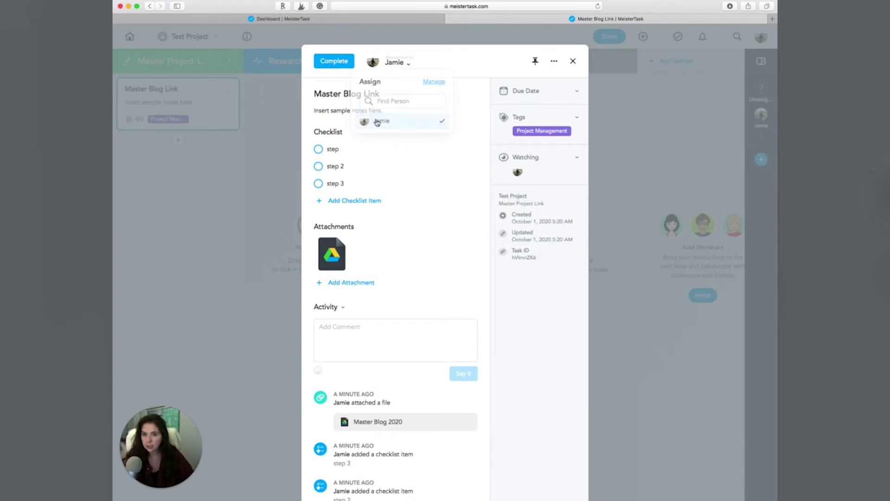
- Copy the link of the Master Blog Link task and close the task details
click(554, 61)
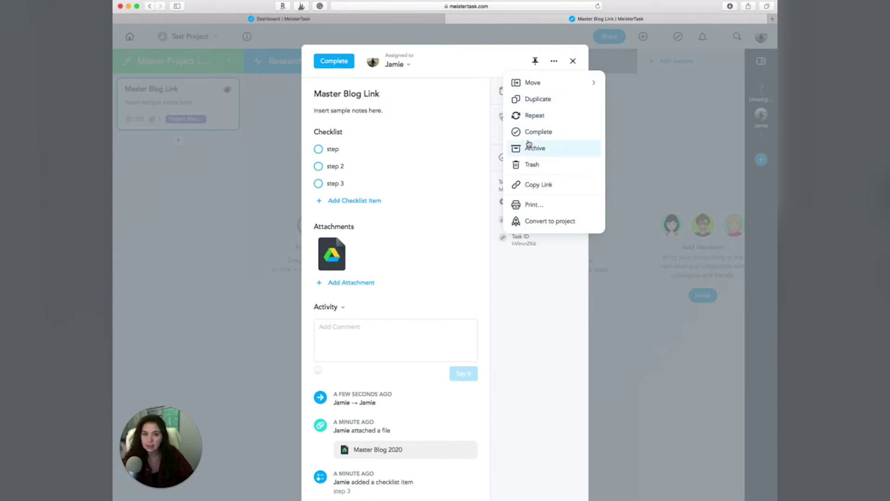
click(546, 188)
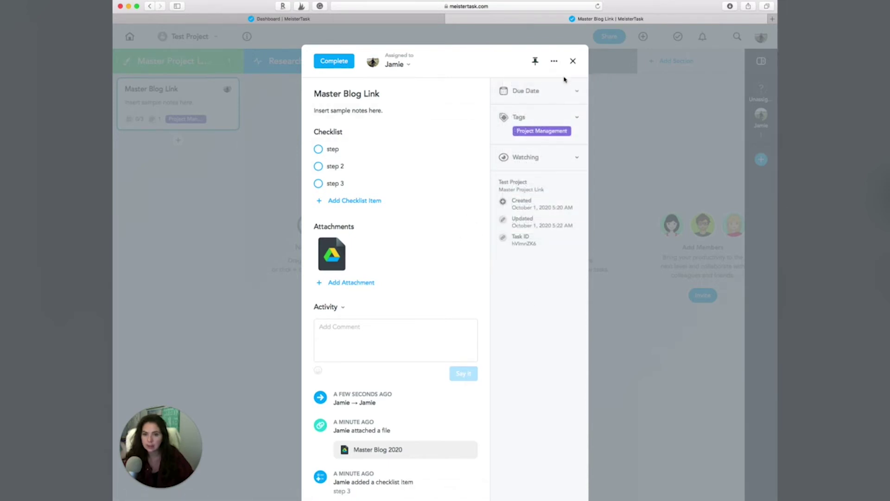
click(573, 62)
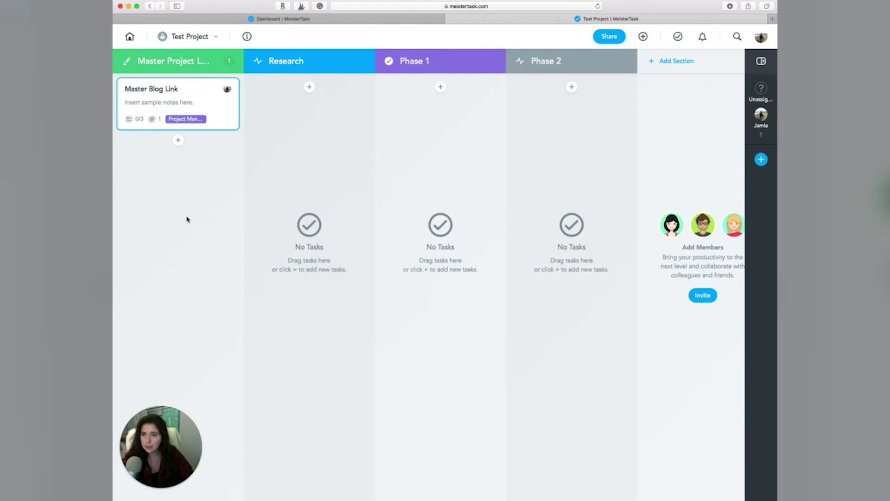
- Reopen the Master Blog Link task, preview its Master Blog 2020 attachment, and return to the board
click(154, 119)
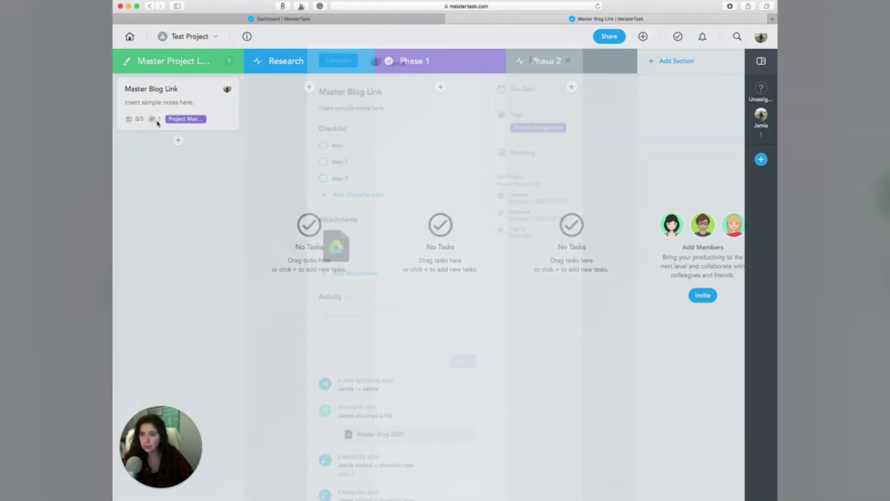
click(330, 262)
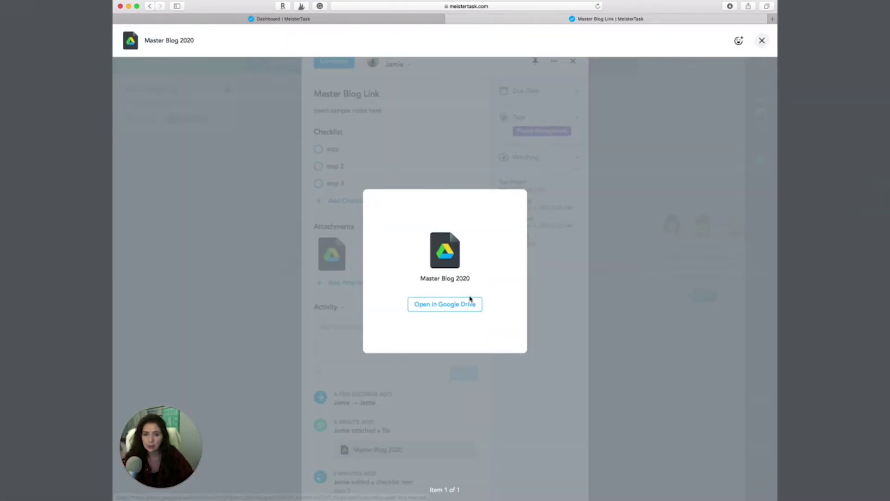
click(700, 242)
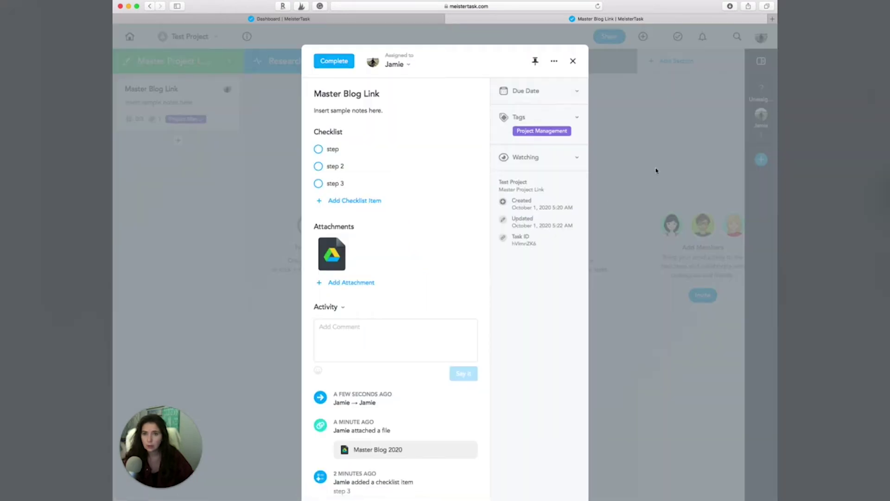
click(572, 60)
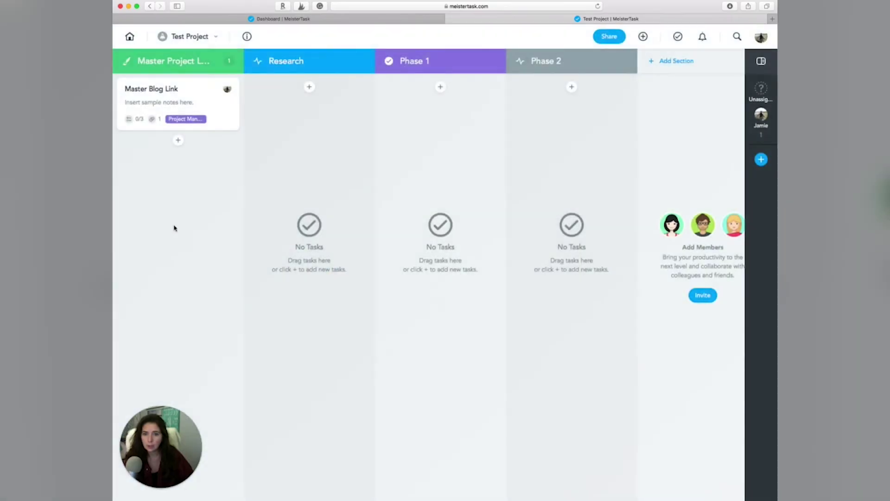
- Start and discard a new task in the first section, and review the project's sharing options without inviting anyone
click(178, 140)
click(197, 174)
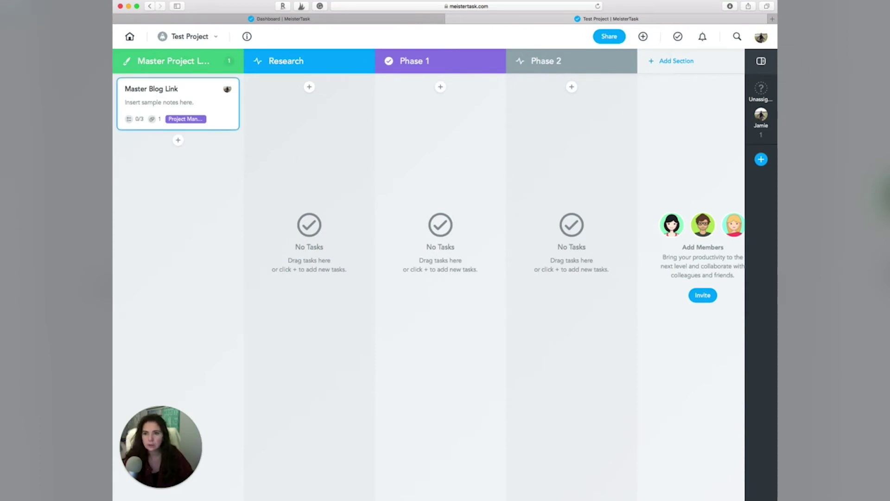
click(609, 36)
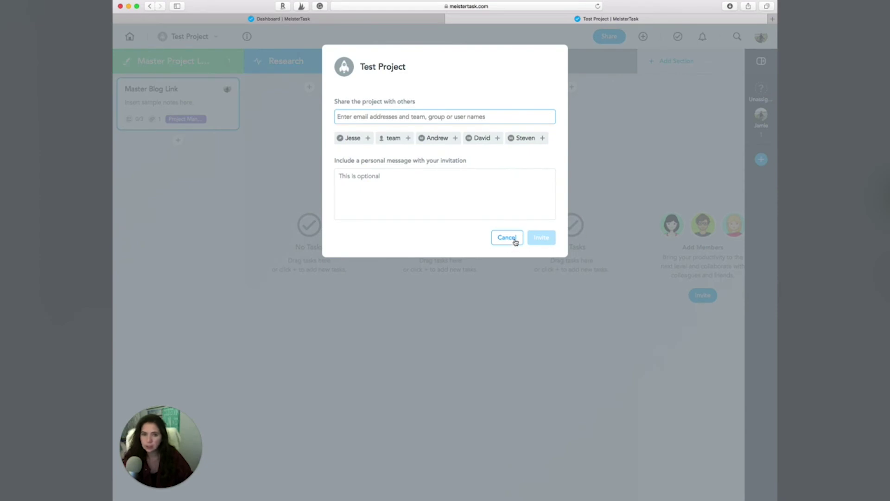
click(506, 237)
- Examine the project's task filters and its activity view
key(f)
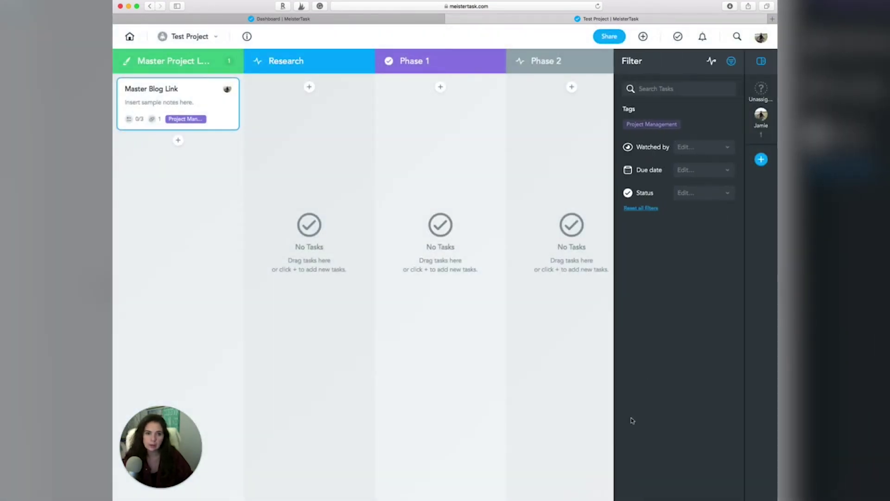
click(711, 63)
click(731, 62)
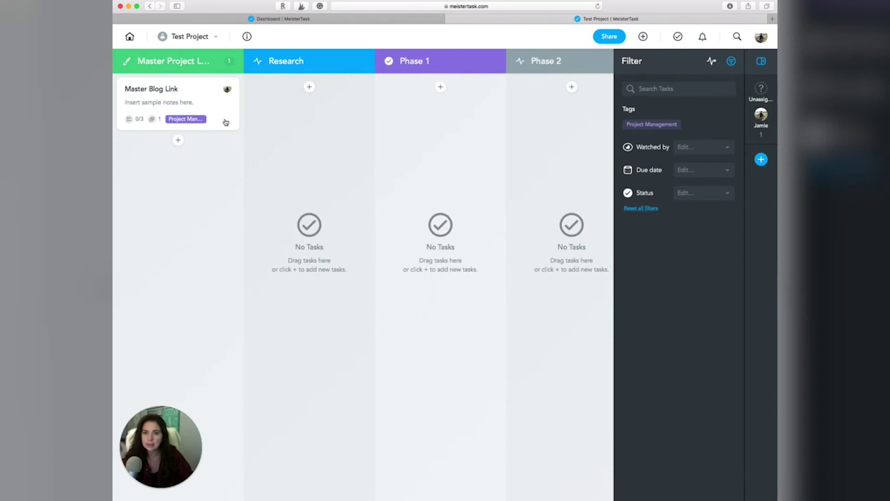
- Review the list of projects that can be switched to, staying in Test Project, and hide the filter sidebar
click(210, 38)
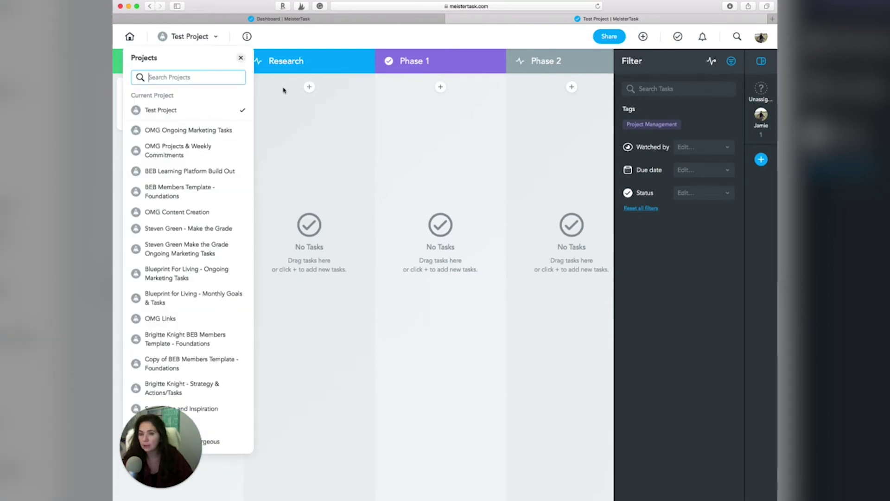
click(211, 37)
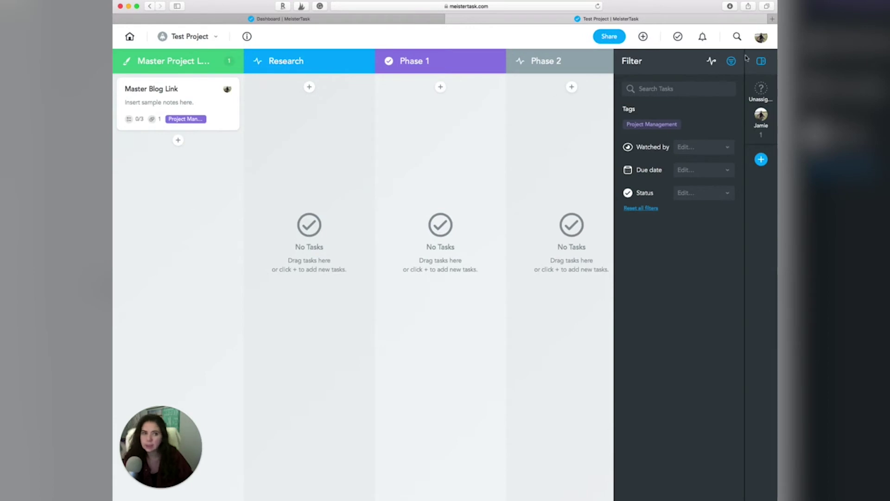
click(761, 62)
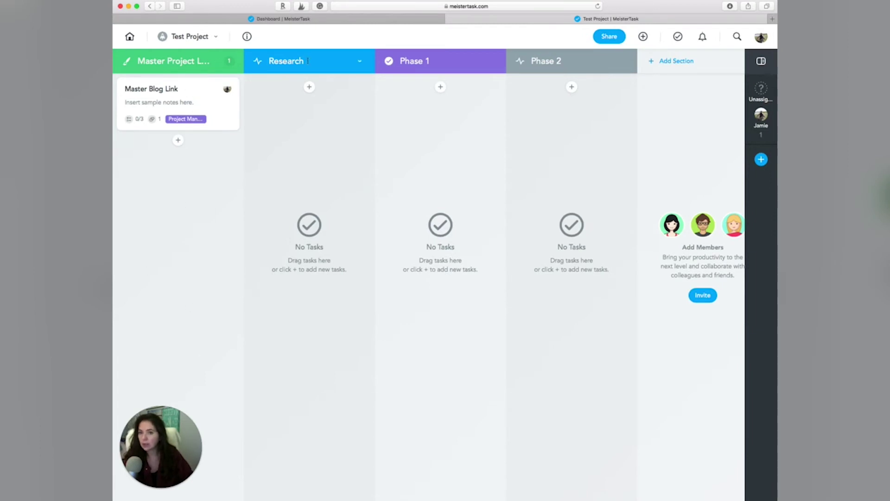
click(203, 39)
click(203, 39)
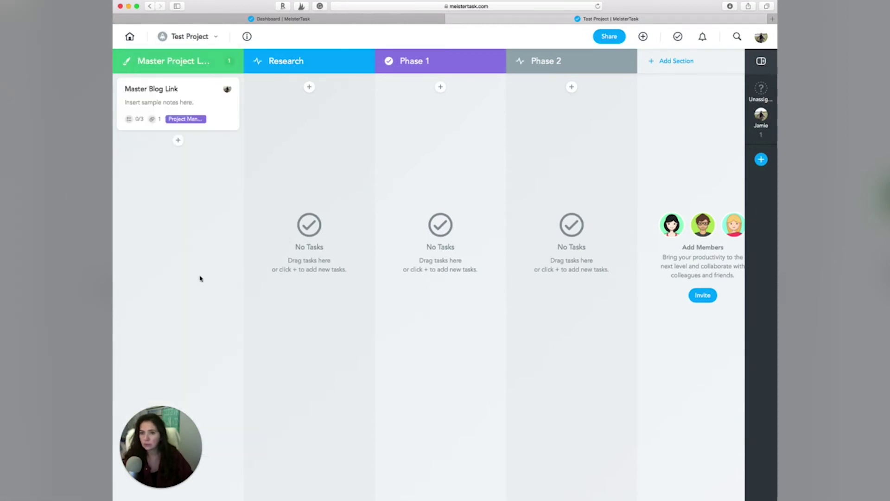
- Rename the Research, Phase 1 and Phase 2 sections as Monday, Tuesday and Wednesday
click(299, 64)
text(Monday)
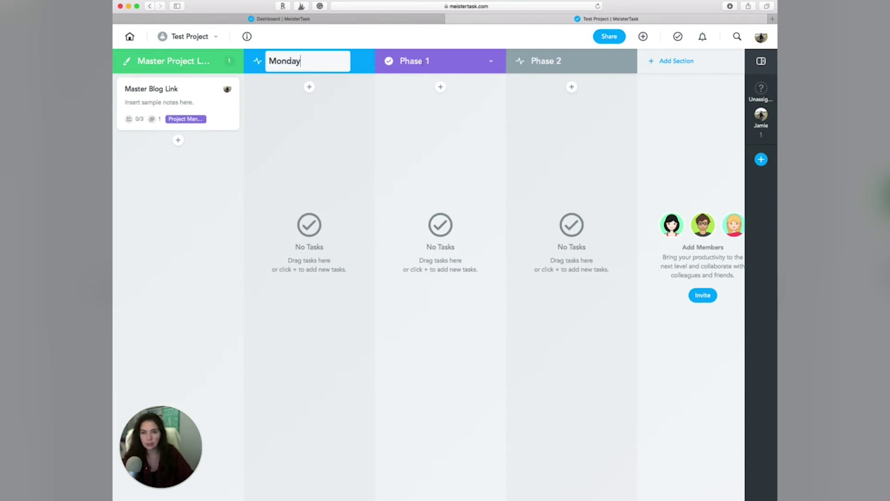
click(412, 55)
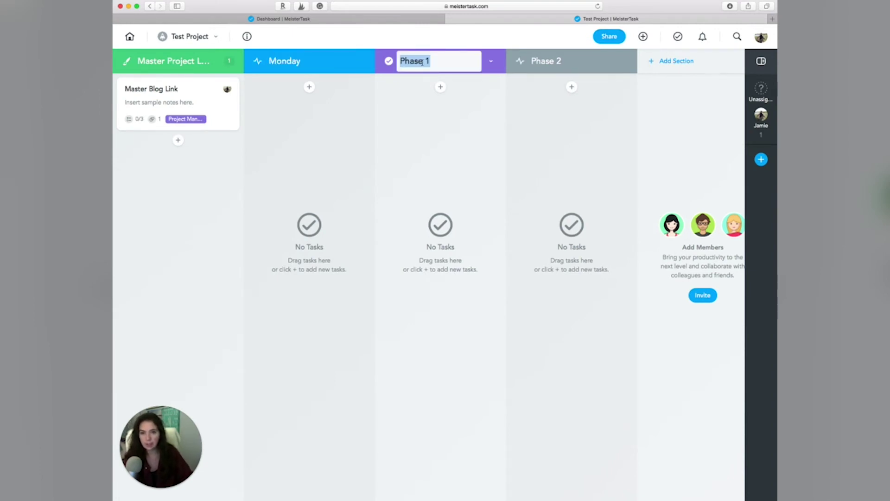
text(Tuesday)
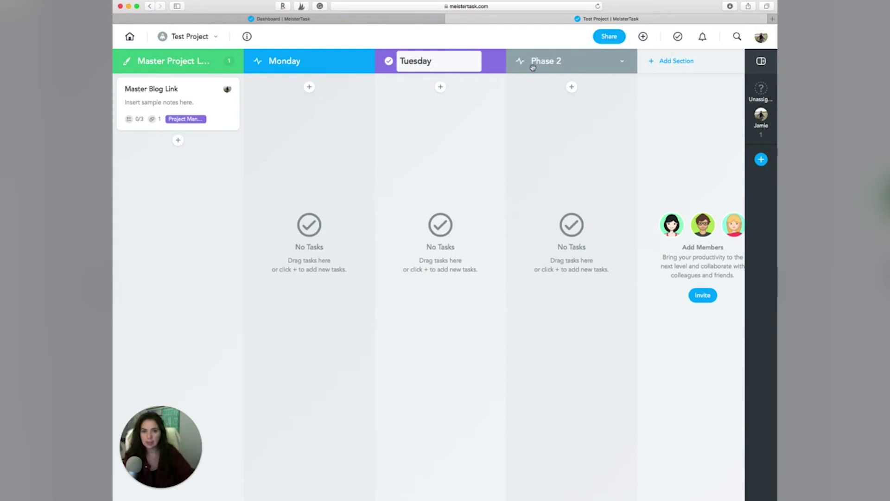
click(551, 63)
text(Wednesday)
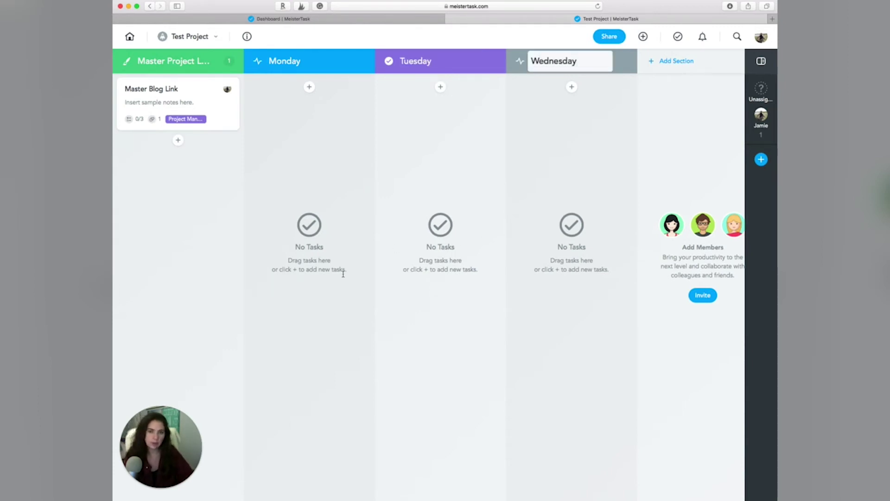
click(311, 138)
- Add a task named Social Media to the Monday section
click(309, 89)
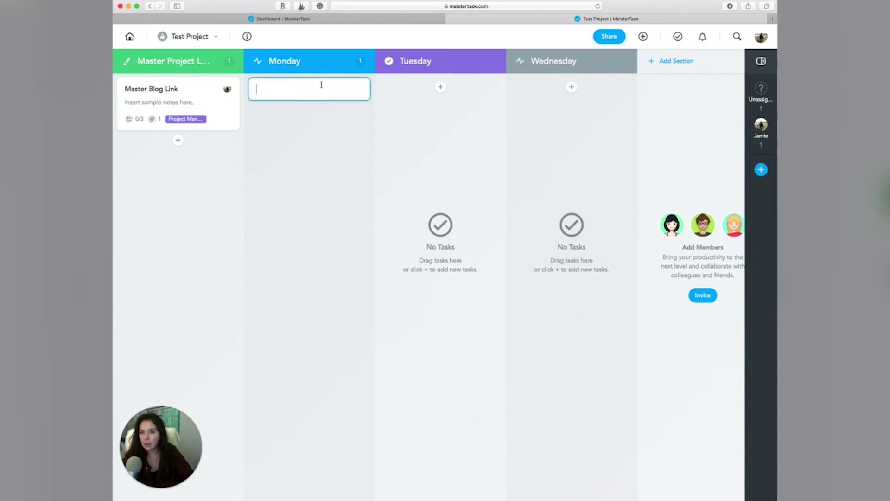
key(Escape)
click(310, 88)
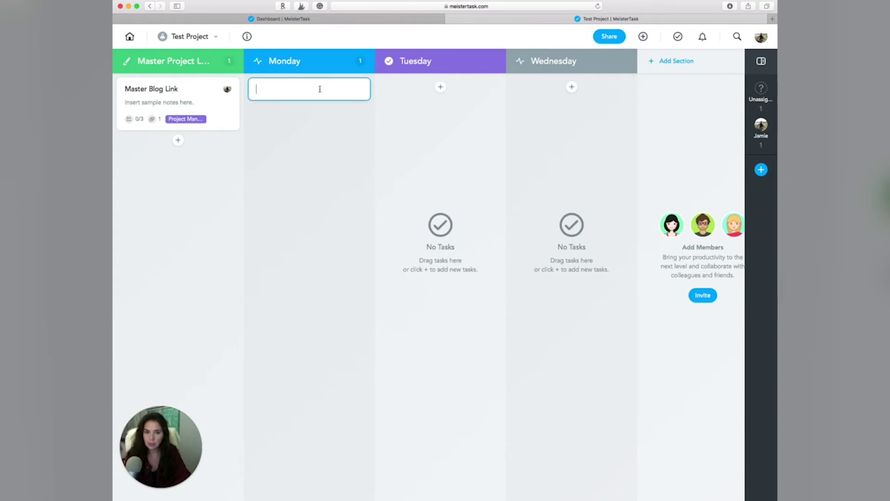
text(Social Media)
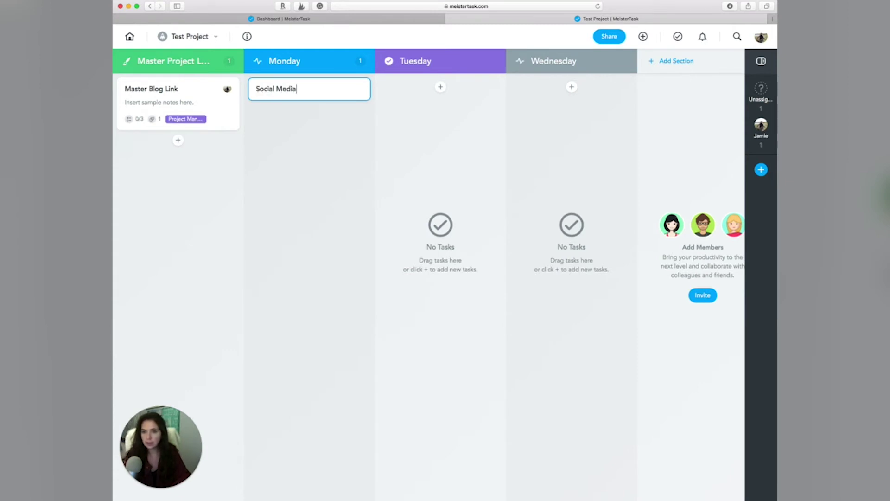
key(Return)
- Open the Social Media task and search its assignable tags for High Priority
click(318, 90)
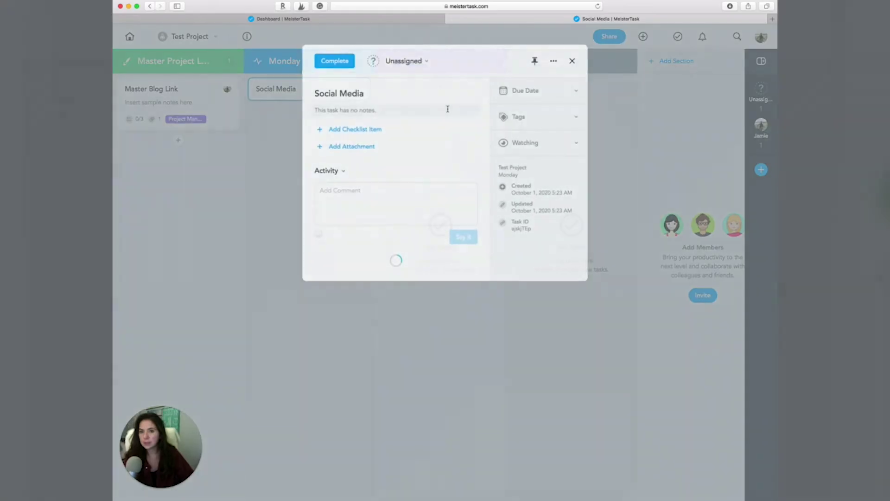
click(576, 117)
text(H)
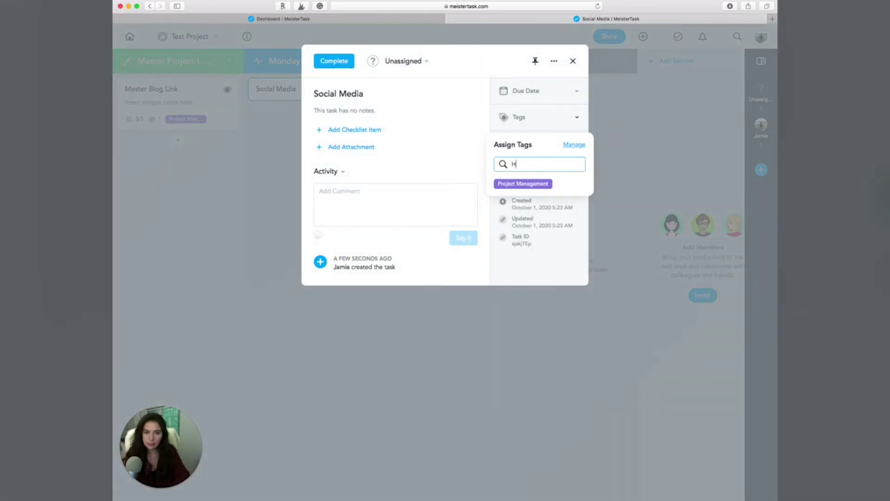
text(igh Prio)
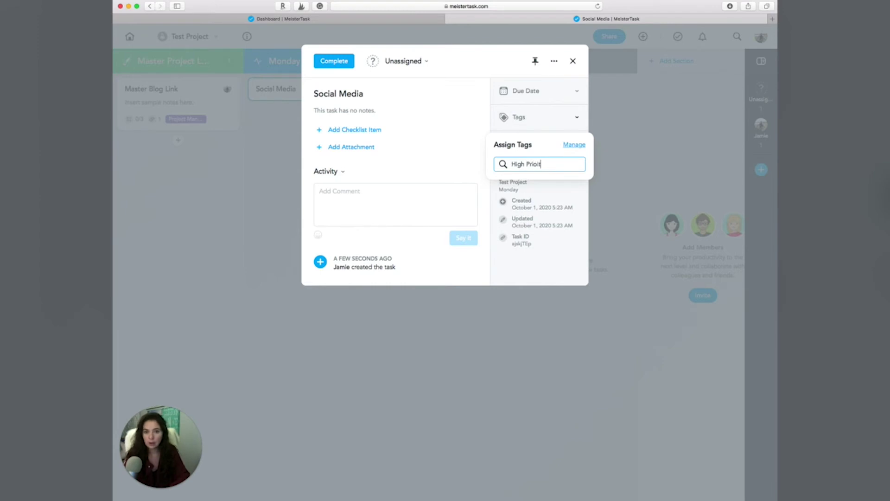
text(rity)
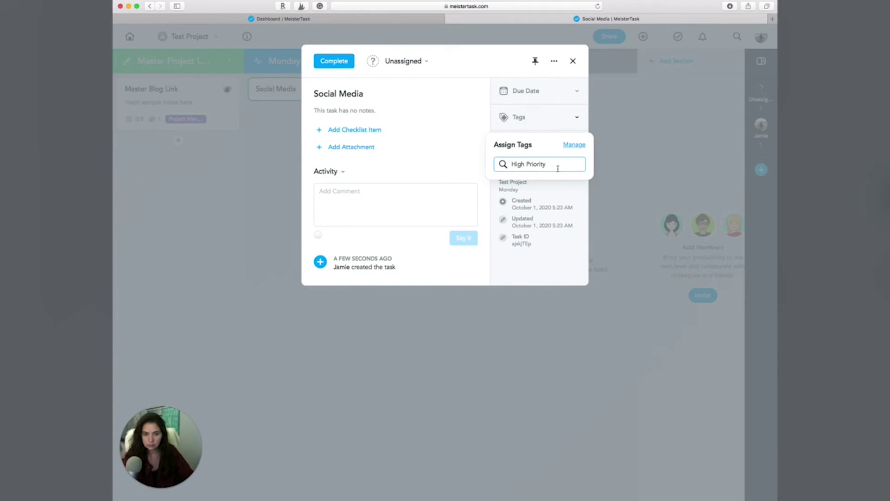
- Create a red High Priority tag in the project's tag settings and recolour the Project Management tag teal
click(575, 145)
click(337, 158)
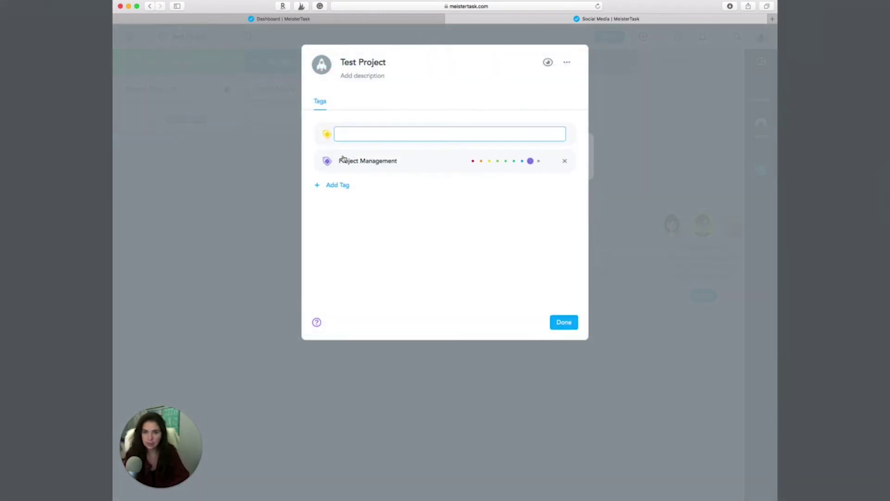
text(High Priority)
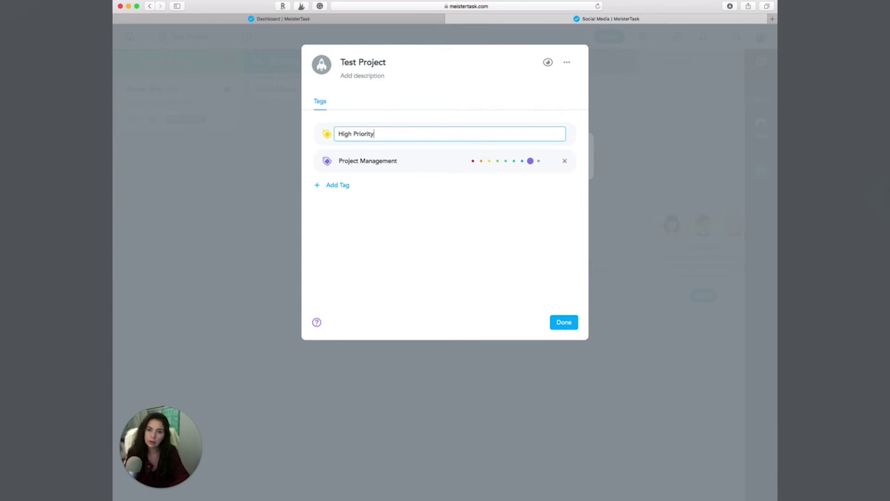
click(472, 161)
click(473, 134)
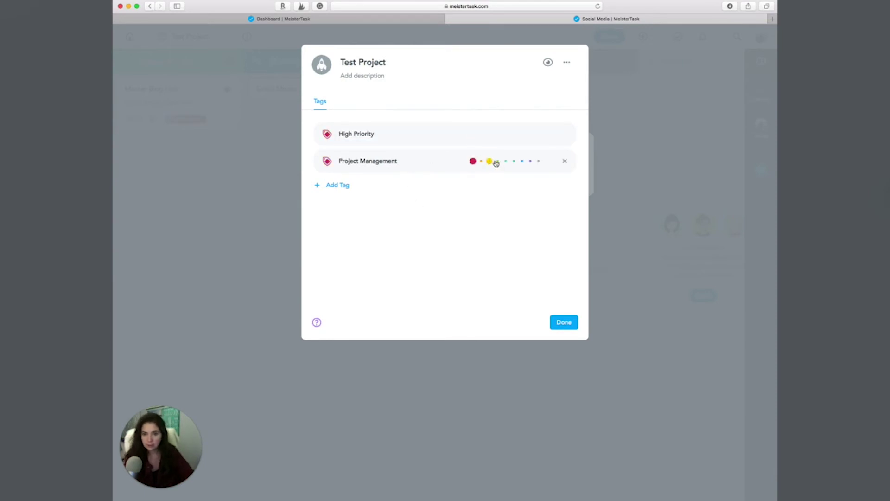
click(513, 161)
click(563, 320)
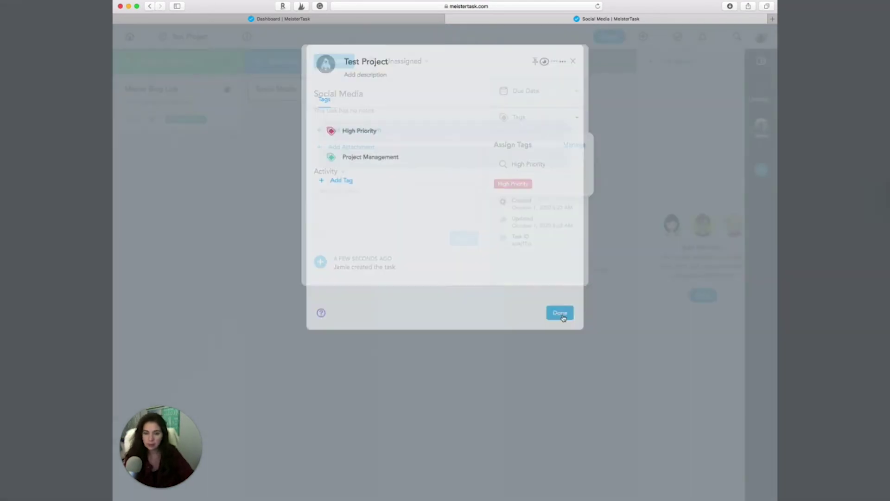
- Assign the High Priority tag to the Social Media task and return to the board
click(526, 185)
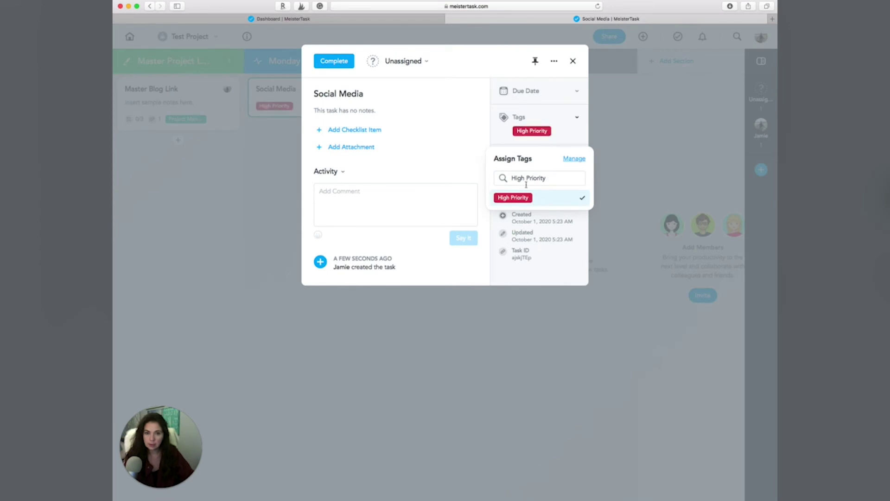
click(483, 262)
click(262, 263)
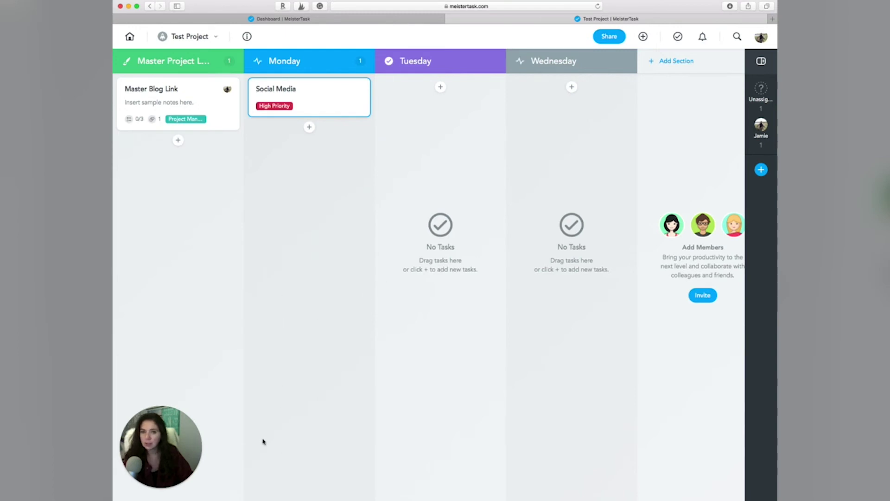
- Add a new section named Friday after the Wednesday section
scroll(501, 176, right, 2)
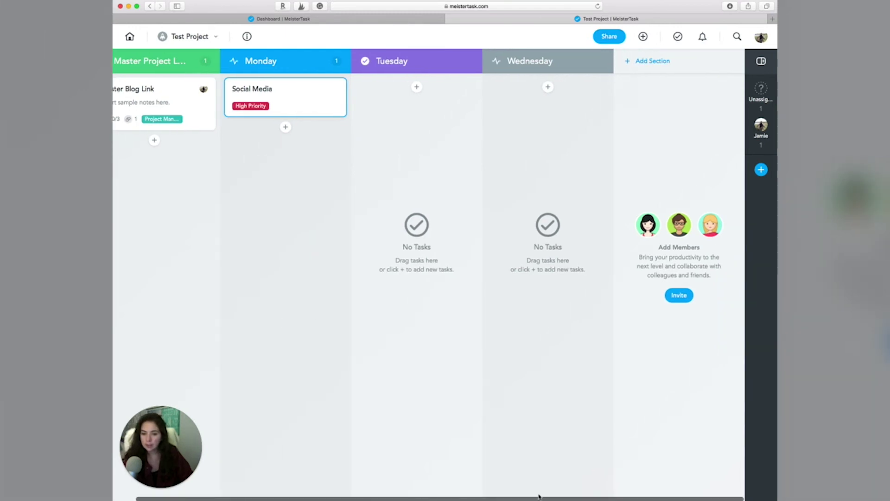
click(657, 67)
text(Friday)
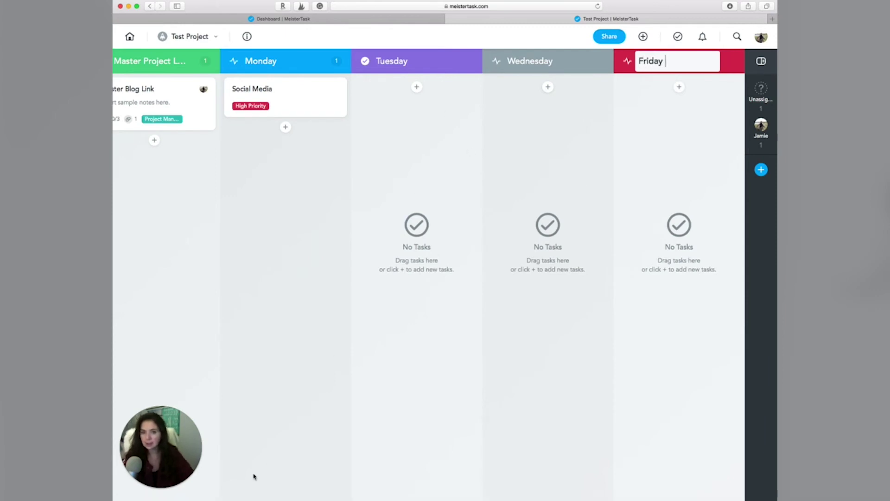
key(Return)
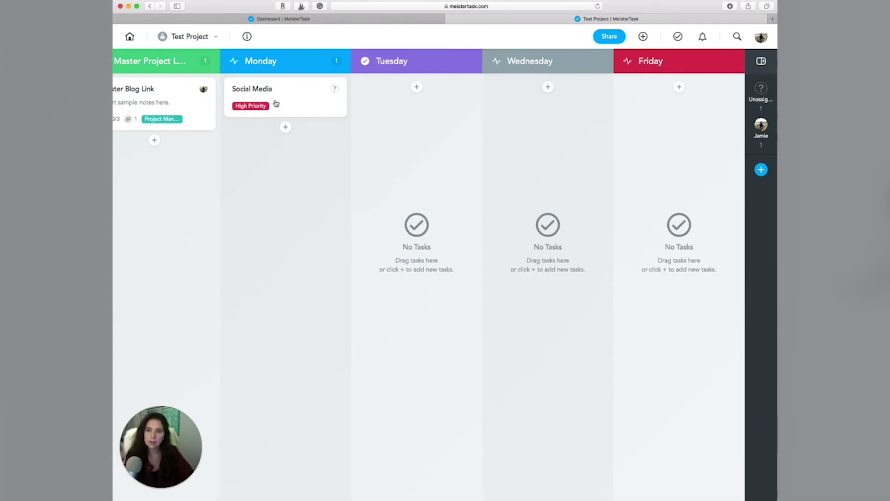
- Move the Social Media task from Monday to the Friday section and back to Monday
drag(276, 104, 667, 104)
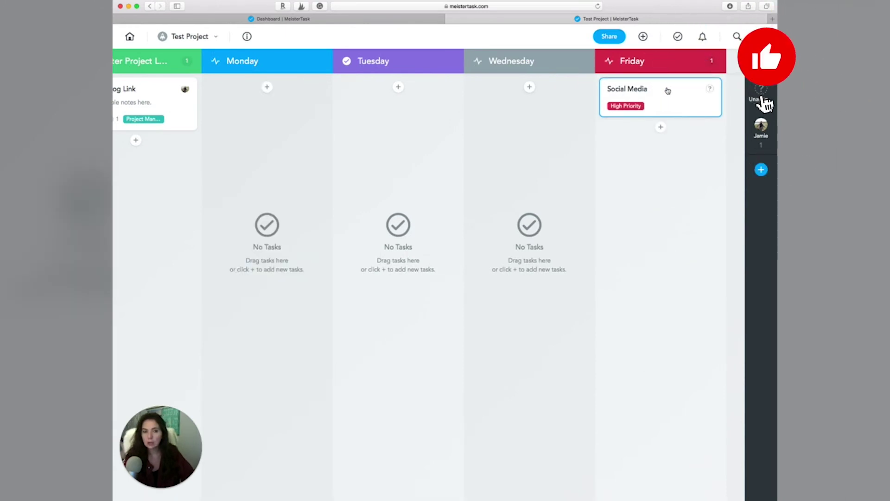
drag(649, 100, 253, 102)
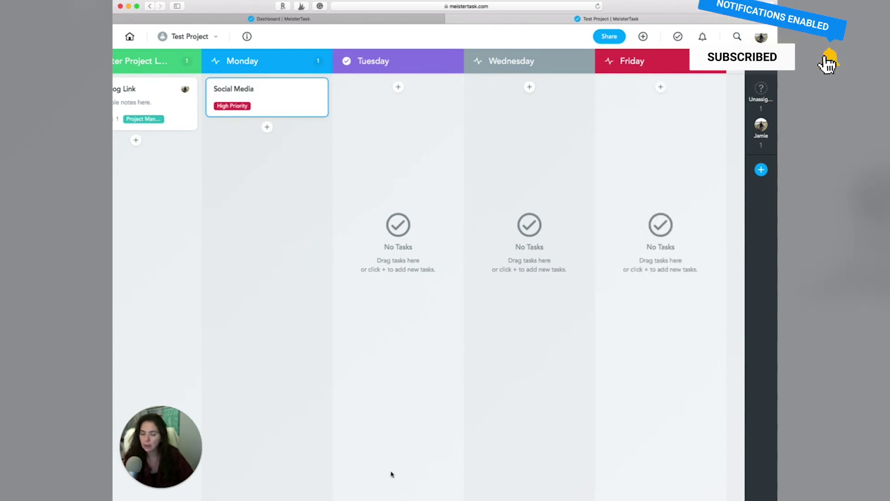
scroll(347, 498, left, 2)
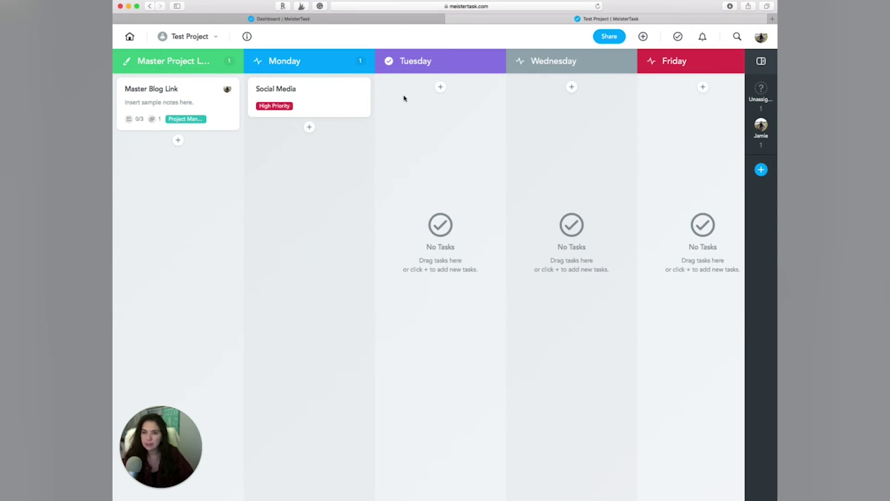
- Switch to the OMG Ongoing Marketing Tasks project and review its Documents section and the assigned-person podcast task in the Weekly section
click(218, 36)
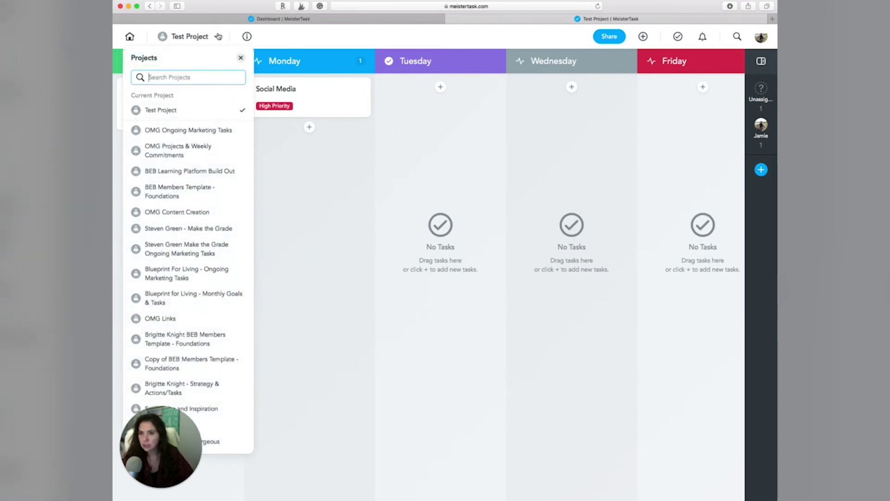
click(194, 133)
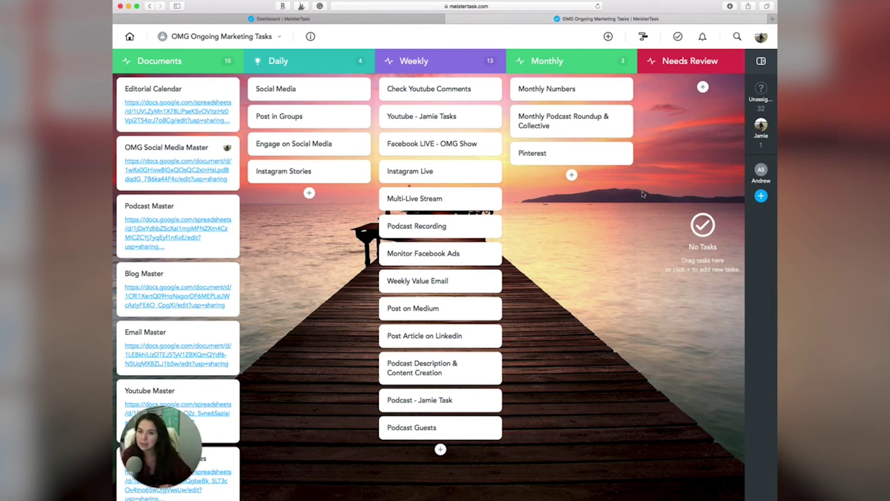
scroll(179, 309, down, 5)
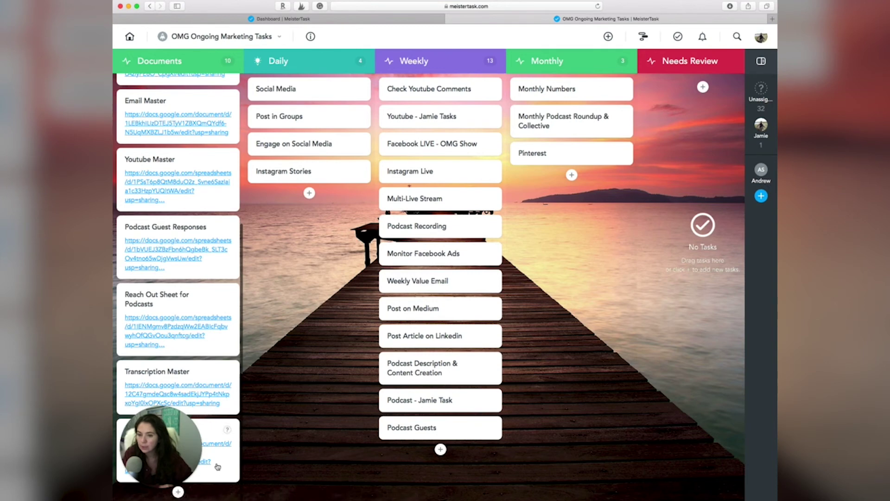
scroll(184, 361, up, 5)
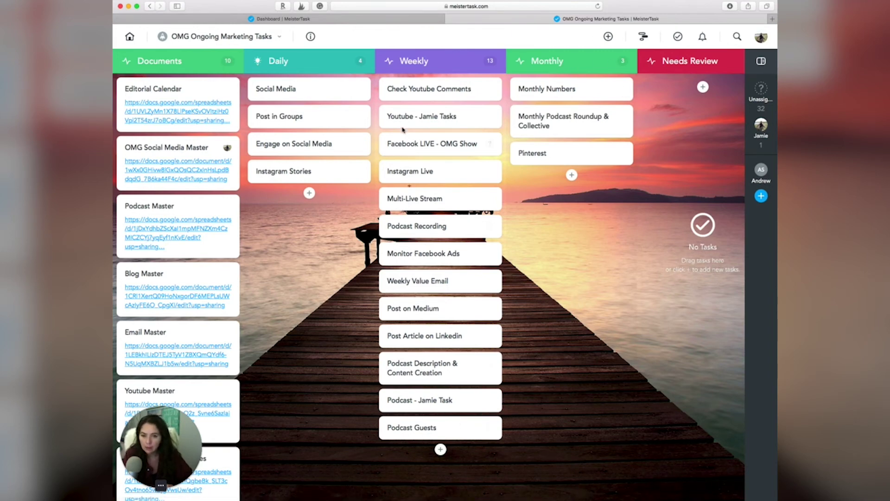
click(437, 409)
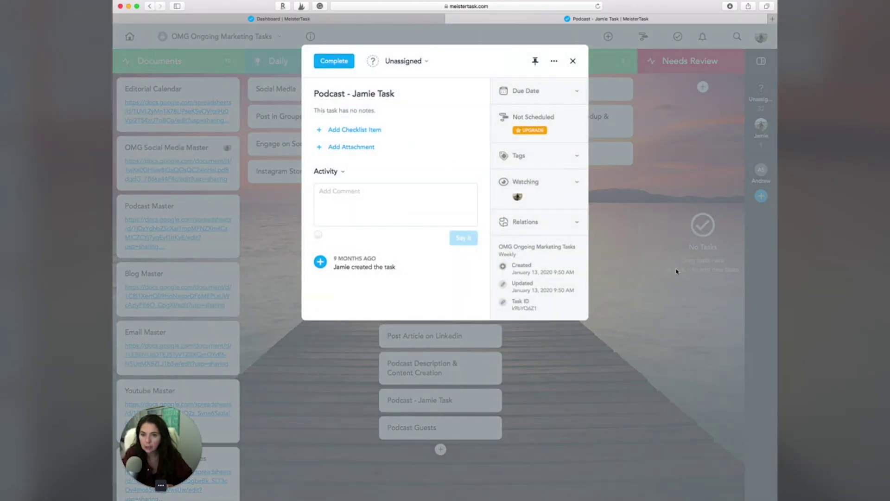
click(676, 271)
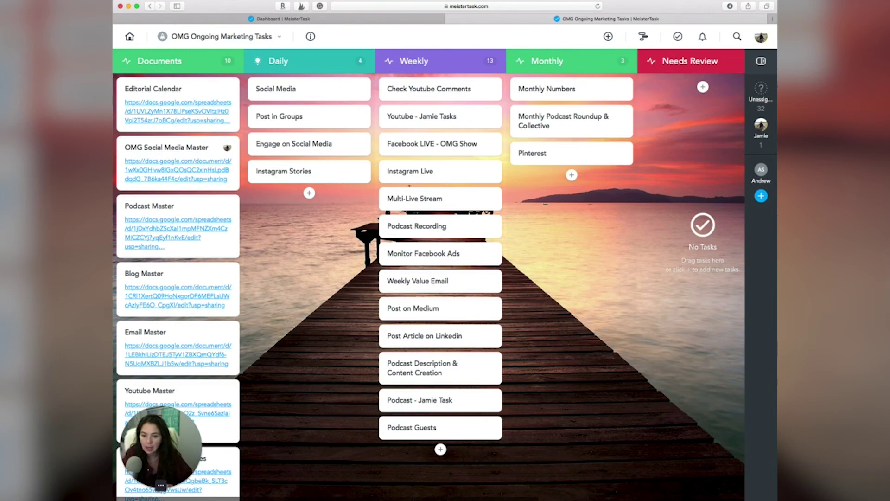
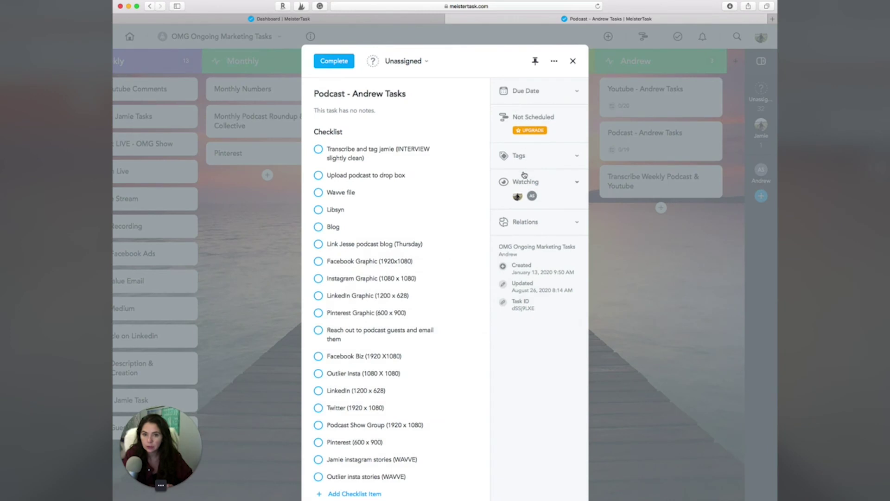
- Assign the open podcast checklist task to the team member named in its title and return to the board
click(434, 62)
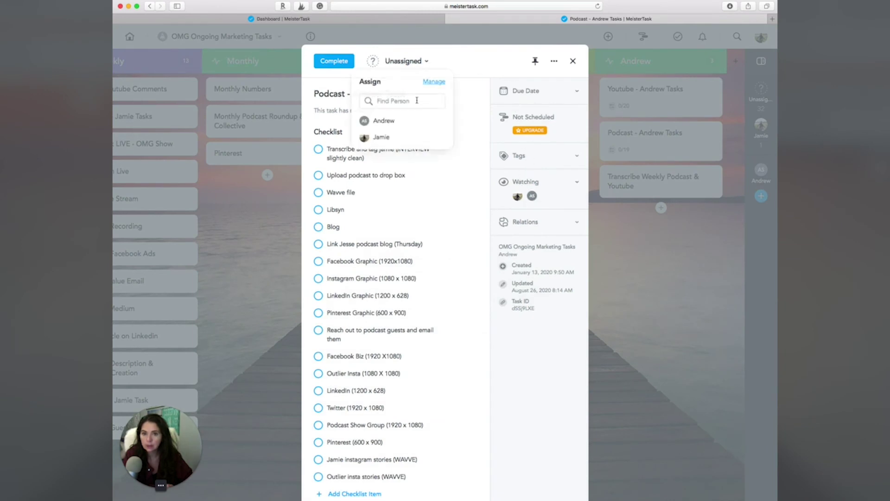
click(385, 120)
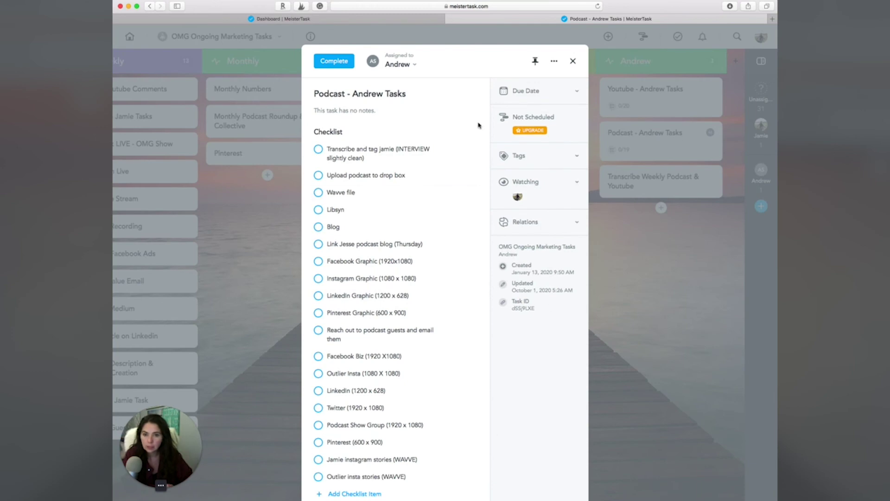
click(664, 164)
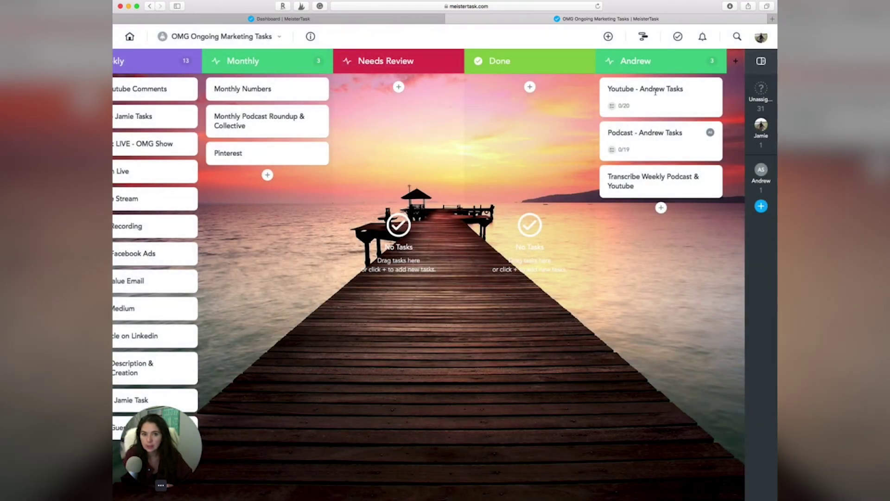
- Assign the unassigned Youtube checklist task to the team member named in its title and set its due date to October 6, 2020
click(619, 106)
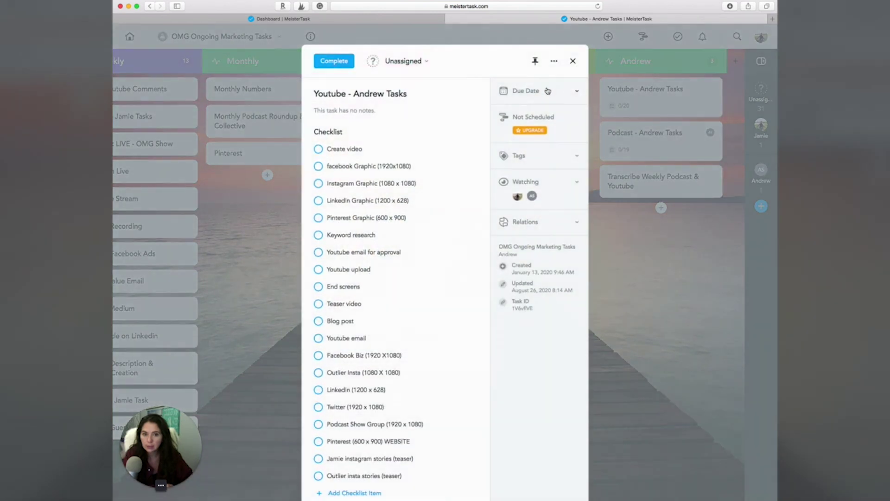
click(422, 62)
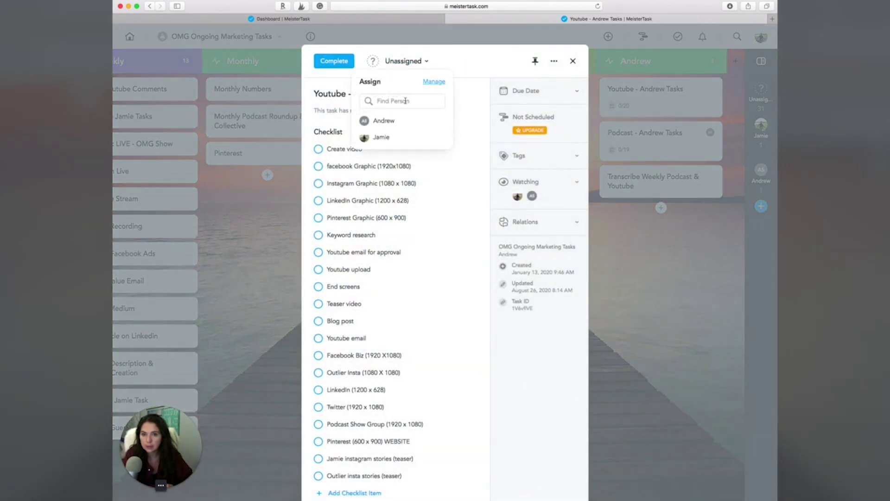
click(383, 121)
click(559, 94)
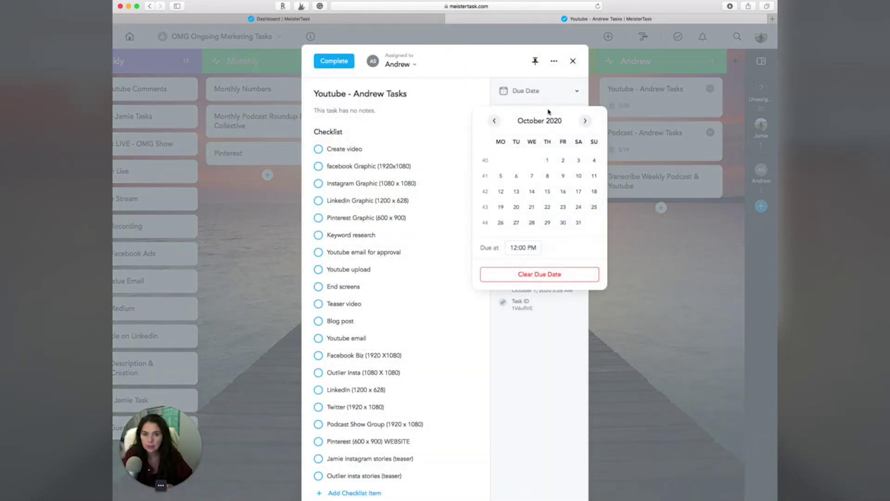
click(515, 176)
- Add a Recurring Task automation to the Youtube checklist task, repeating weekly on Tuesday at 12:00 PM starting Oct 1, 2020
click(452, 103)
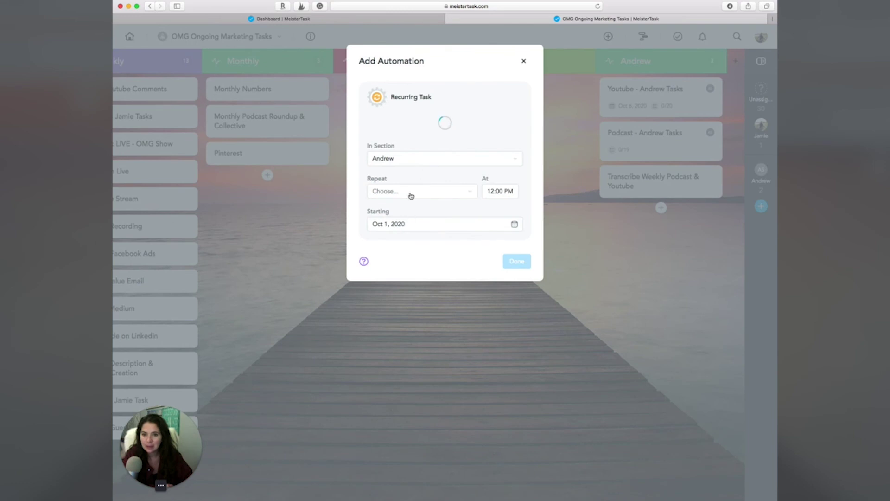
click(407, 206)
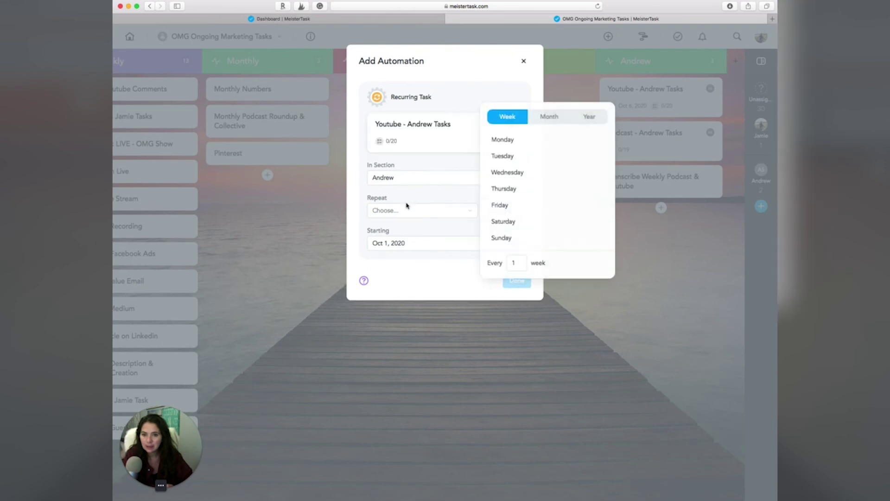
click(537, 156)
click(396, 269)
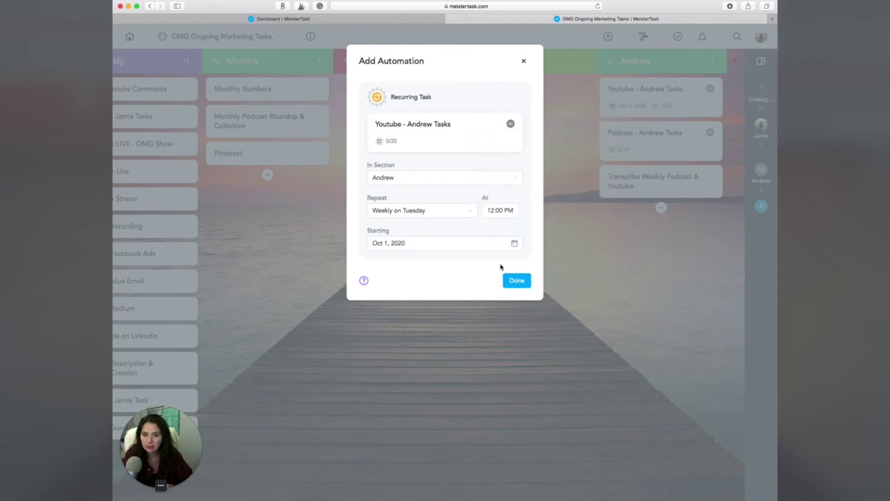
click(524, 280)
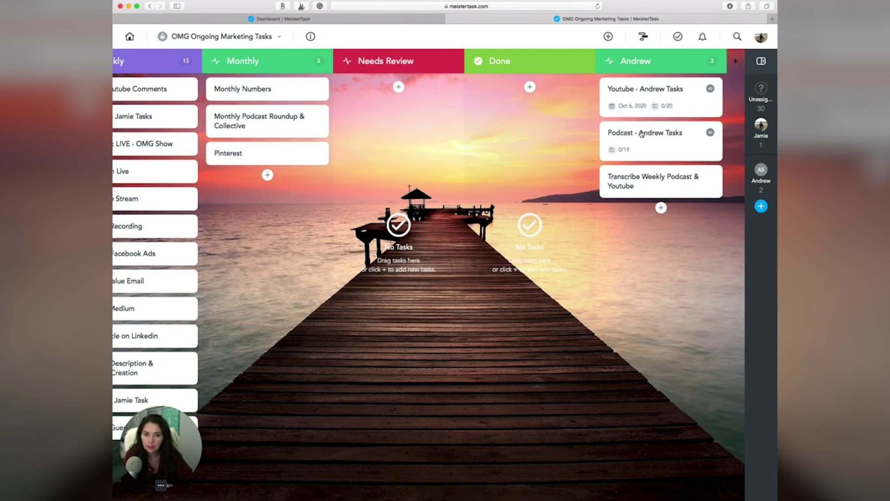
- Examine the relation options of the Youtube checklist task, trying "is blocked by", and return to the board without linking a task
click(658, 95)
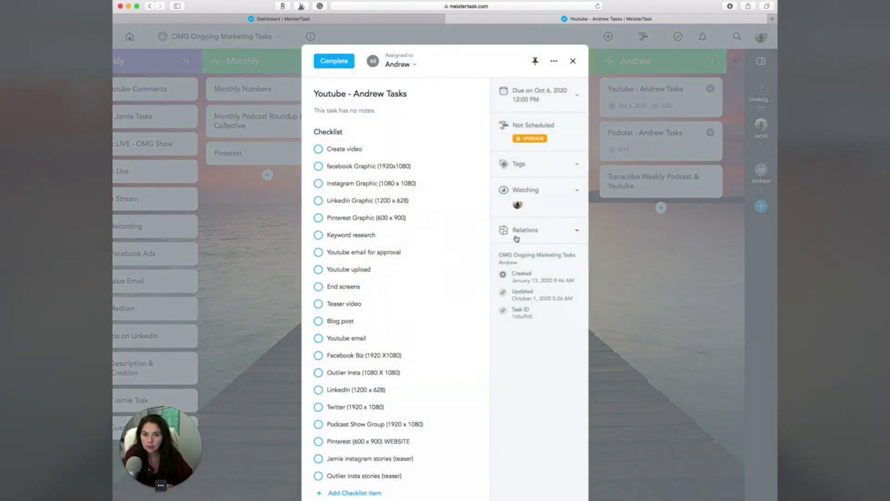
click(522, 232)
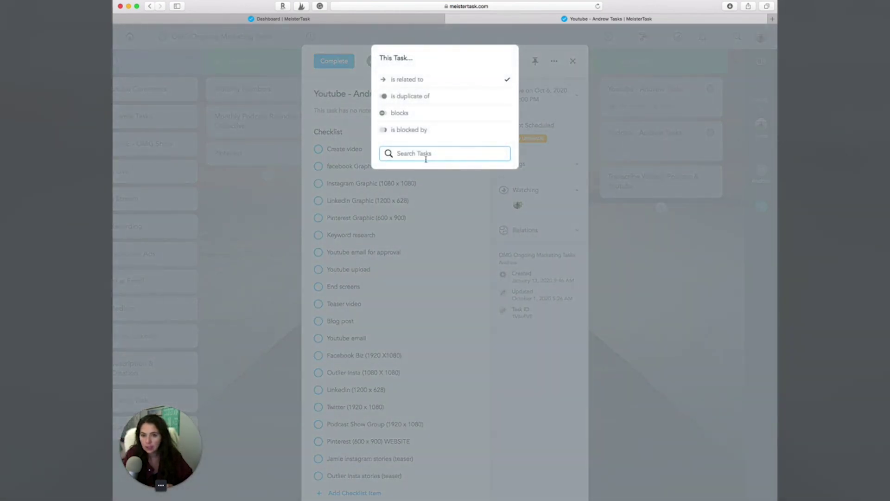
click(397, 133)
click(426, 155)
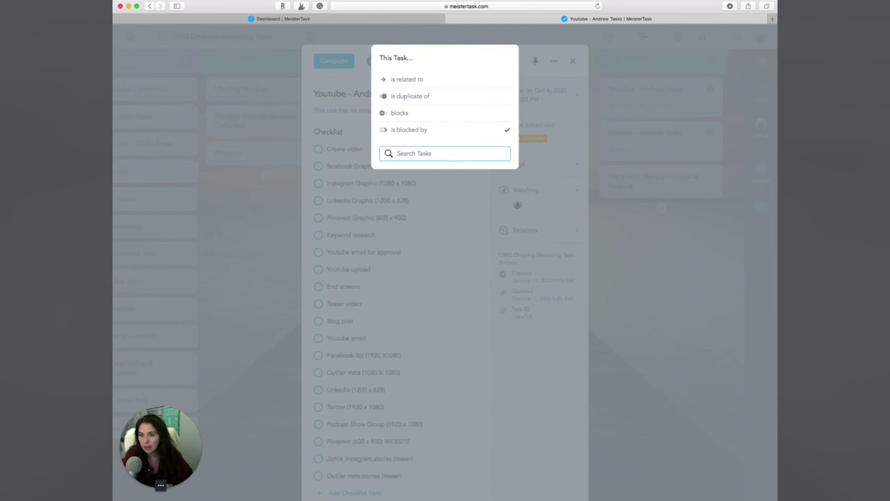
click(406, 286)
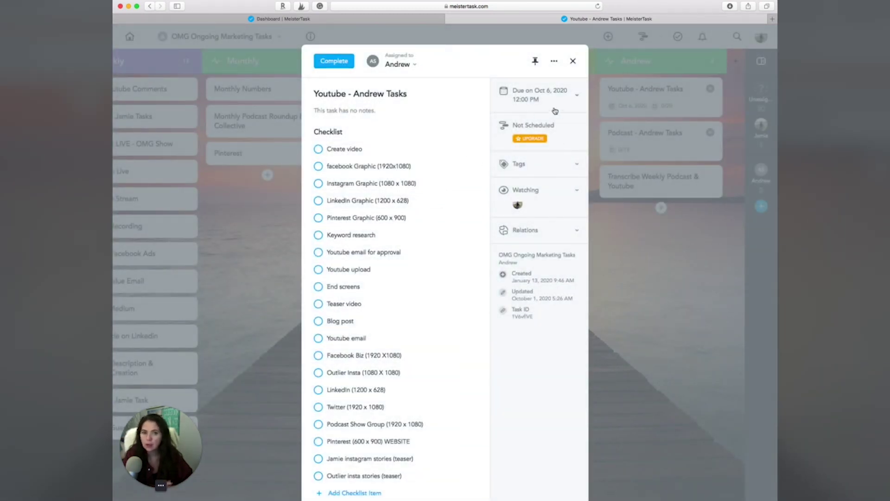
click(573, 61)
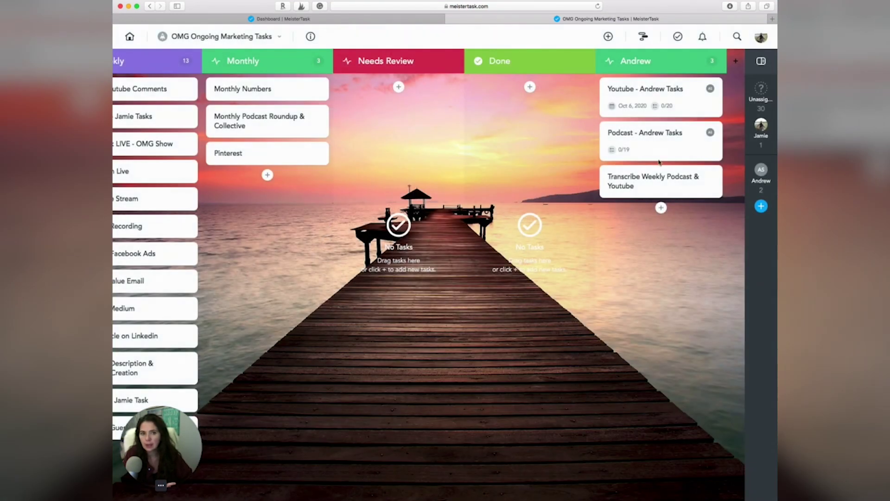
- Review the marketing board's Documents, Daily, Weekly and Monthly sections, and switch to the OMG Projects & Weekly Commitments project
scroll(440, 499, left, 5)
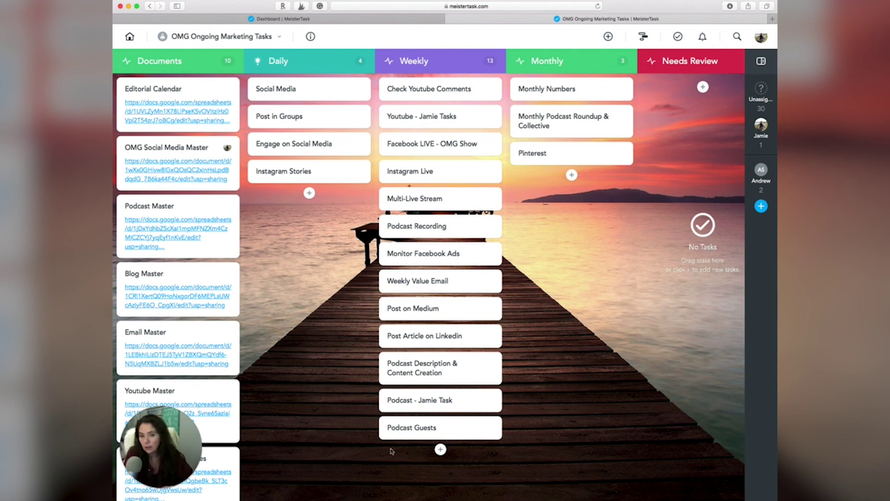
click(243, 37)
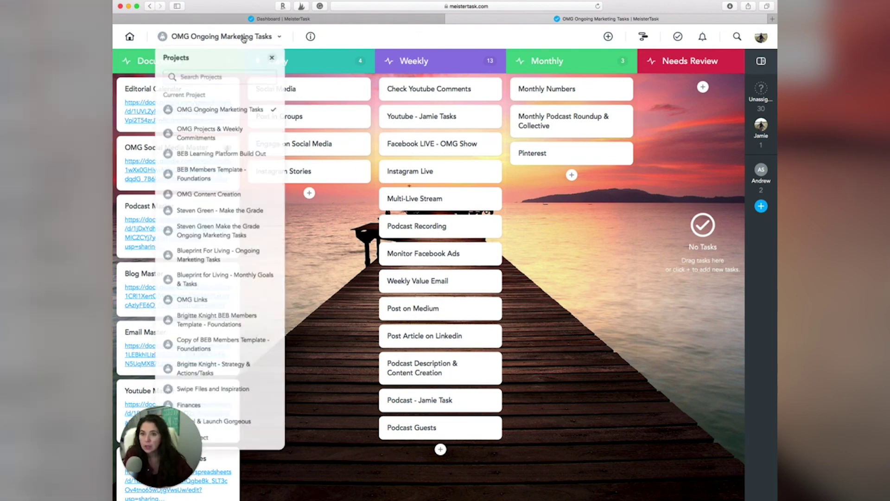
click(227, 138)
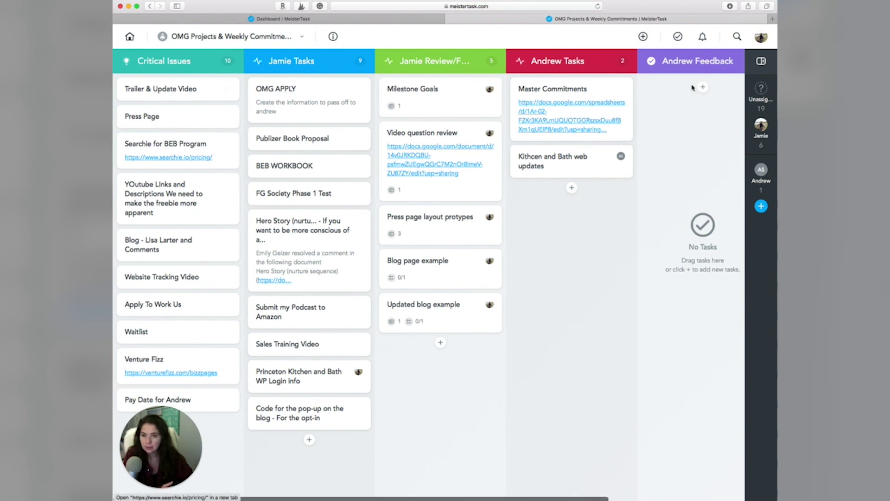
- Switch to Test Project, view the details of the Social Media task in the Monday section, and return to the board
click(216, 37)
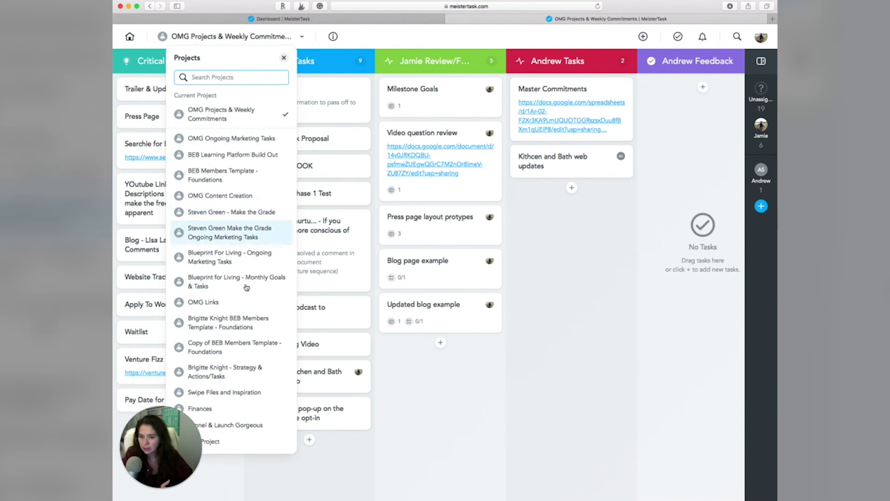
click(246, 443)
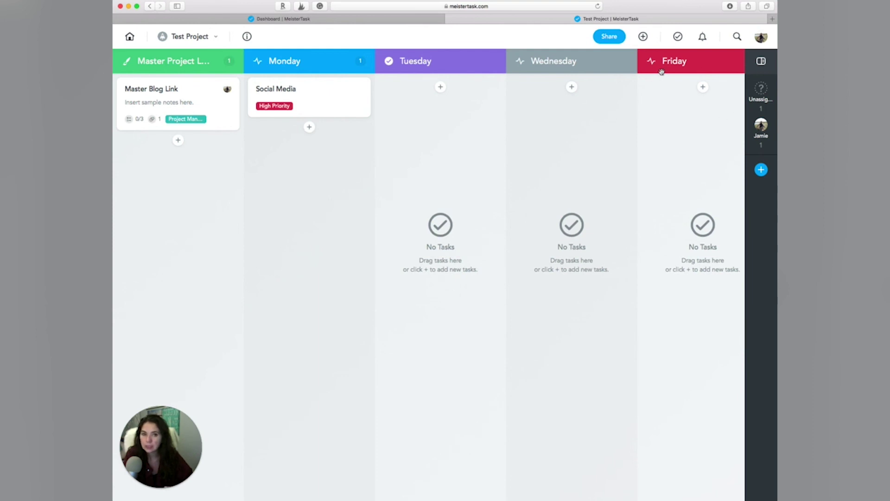
click(327, 94)
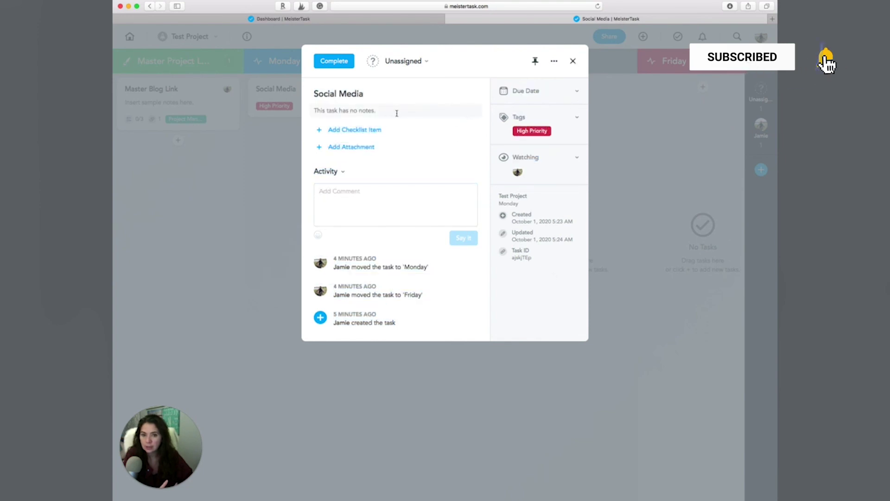
click(573, 62)
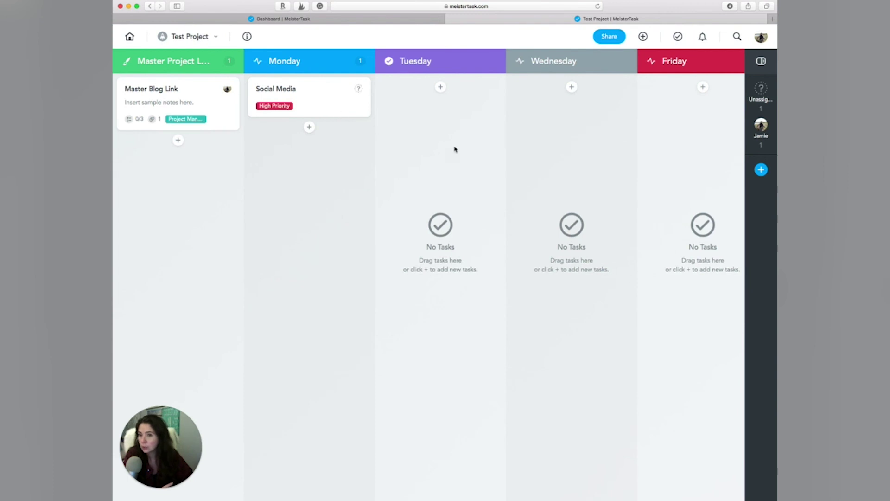